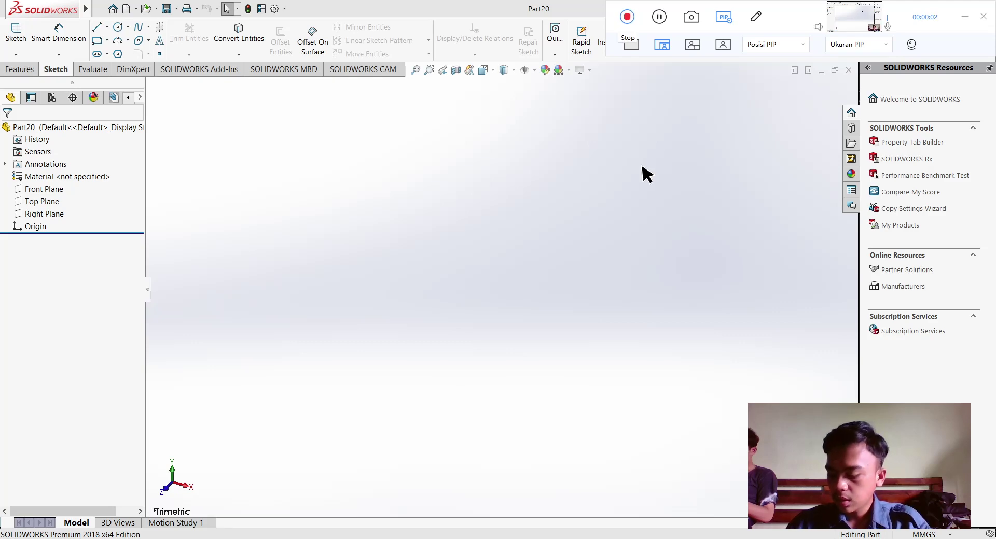
Step: Start a new sketch on the Top Plane with the Corner Rectangle tool ready
left_click(18, 37)
left_click(316, 289)
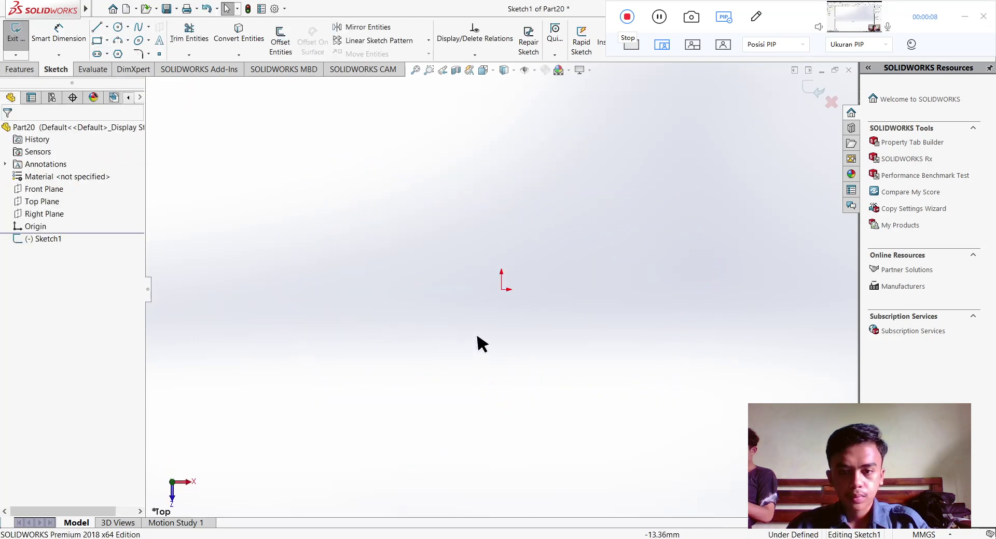
left_click(500, 289)
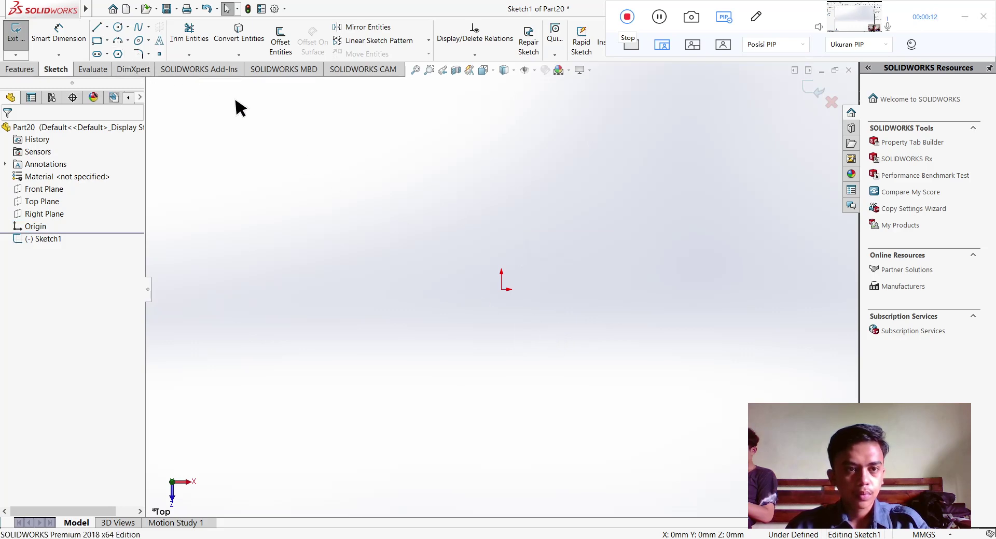
left_click(107, 40)
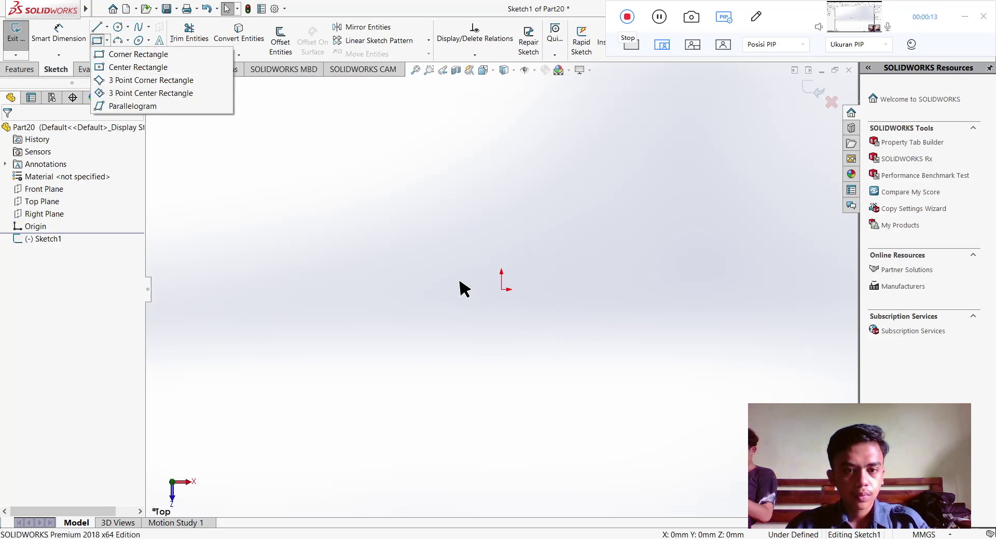
left_click(504, 289)
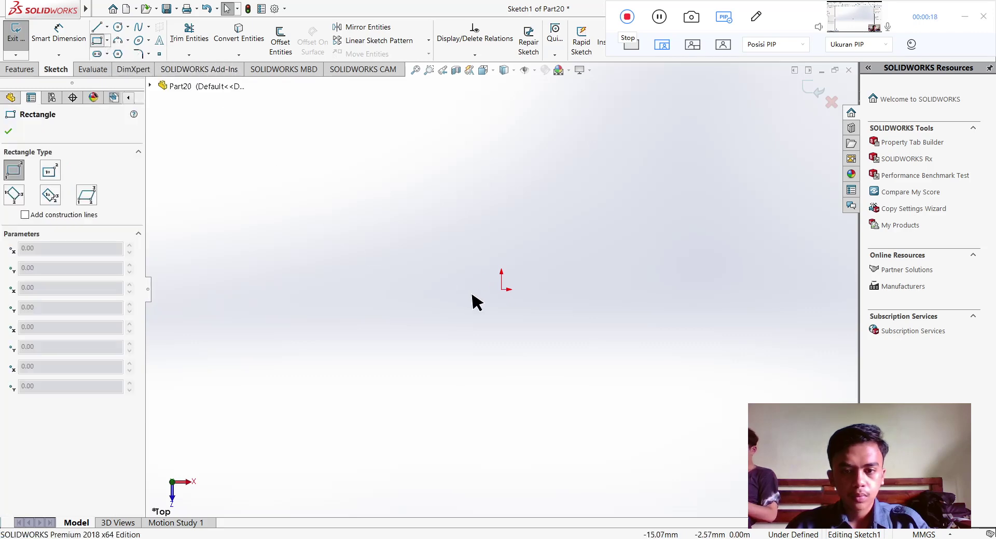
Step: Draw a corner rectangle from the origin and dimension it 60 mm tall by 100 mm wide
left_click(502, 289)
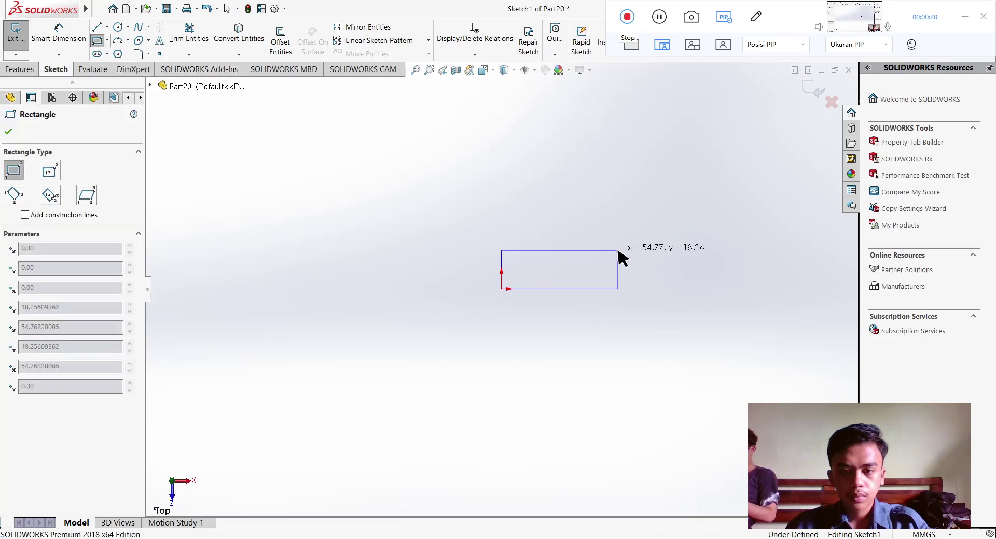
left_click(617, 251)
key("Escape")
left_click(68, 32)
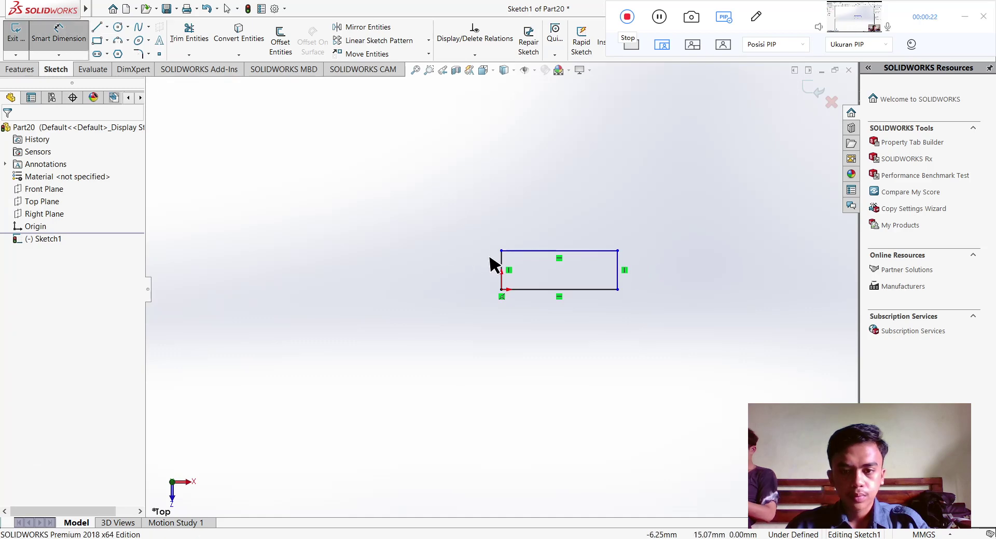
left_click(502, 264)
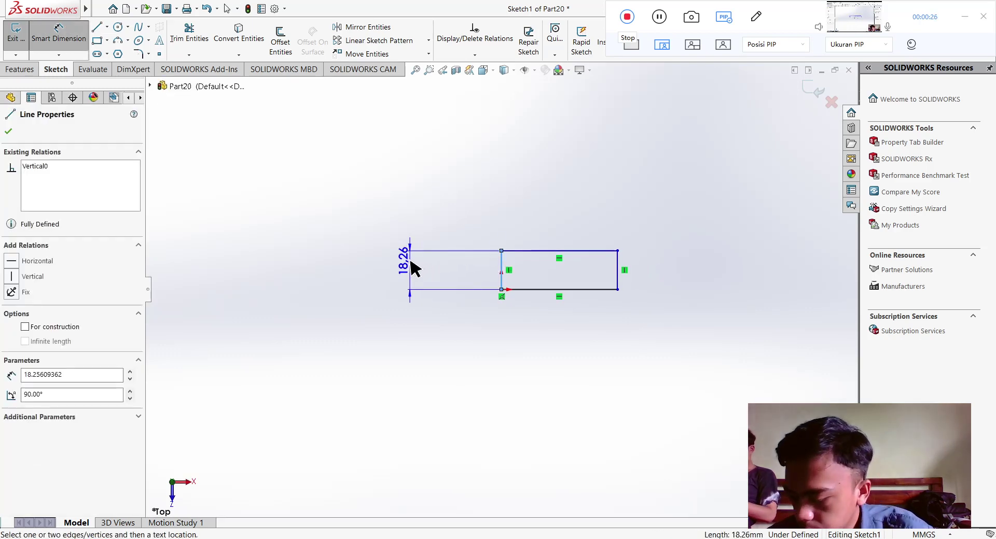
left_click(411, 262)
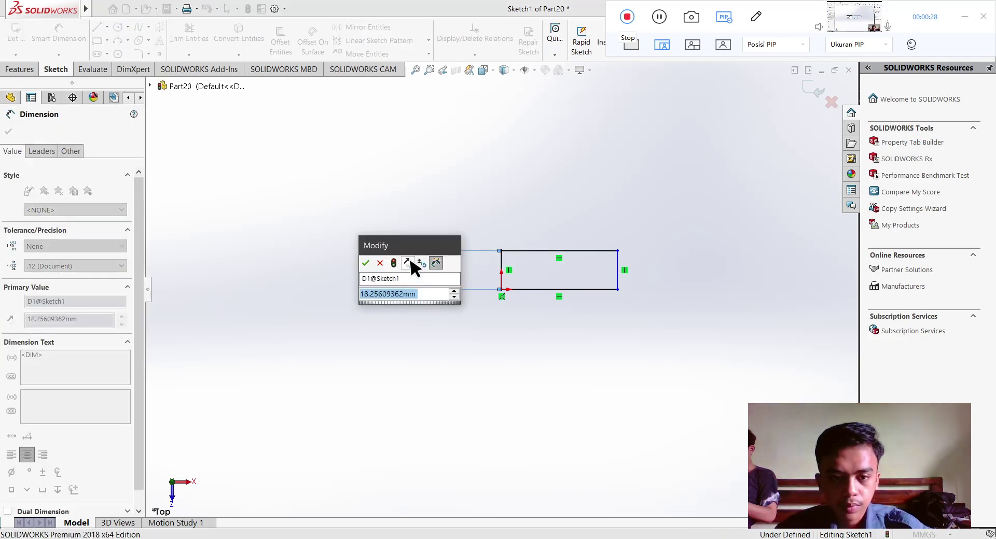
type("60")
key("Return")
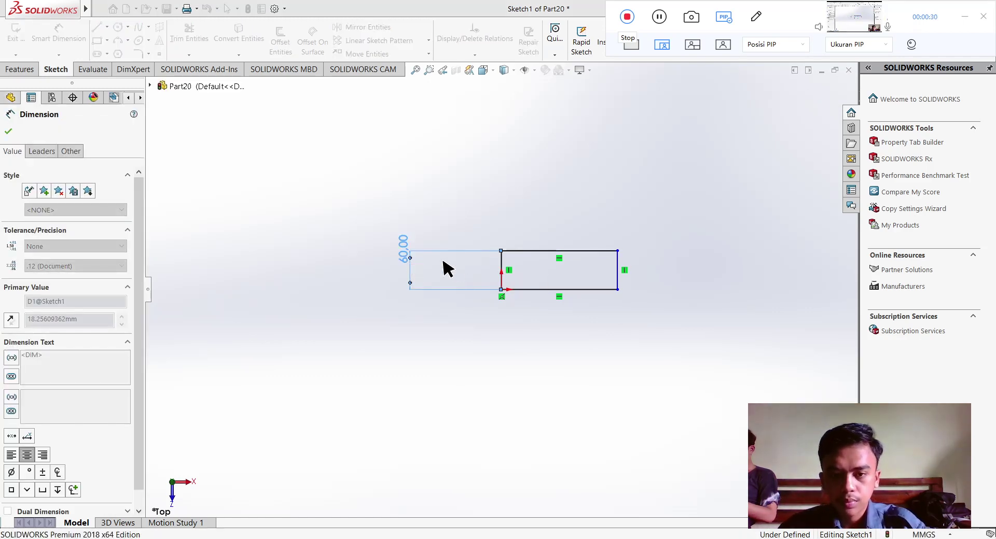
left_click(524, 241)
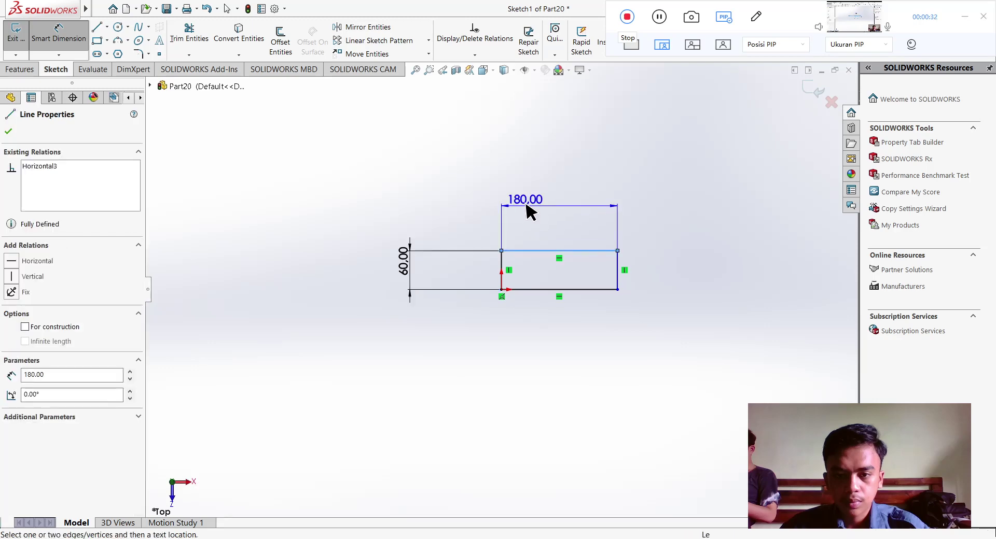
left_click(527, 203)
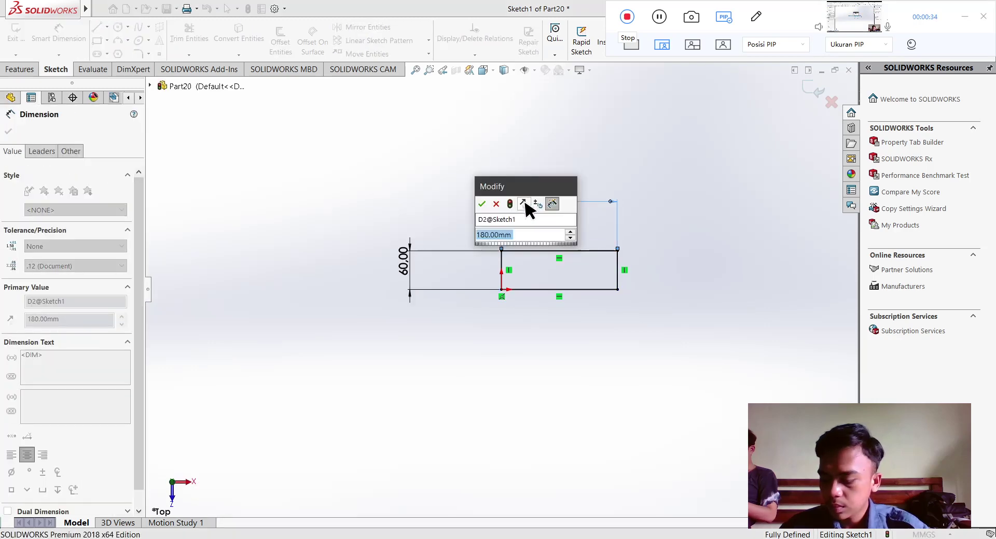
type("1")
key("Return")
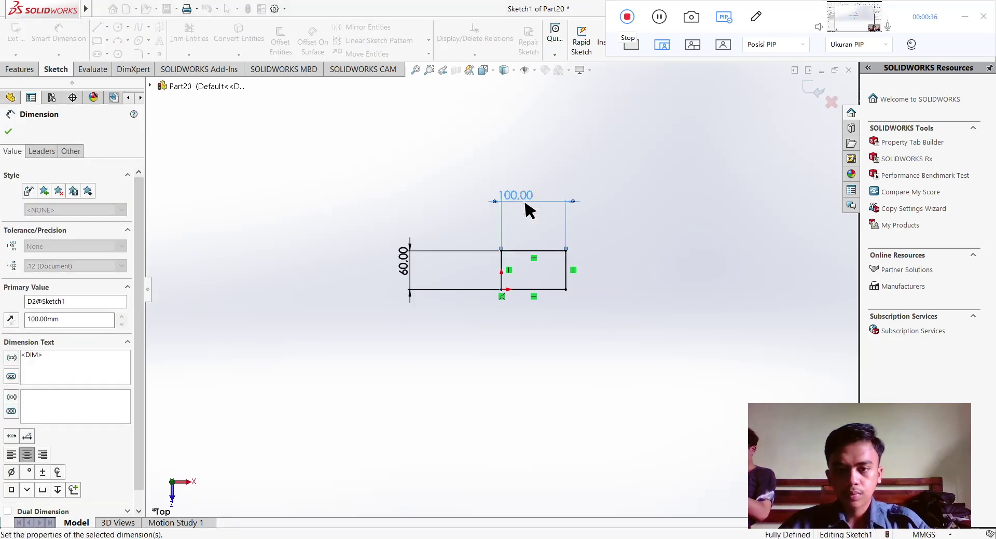
scroll(539, 283, "down", 3)
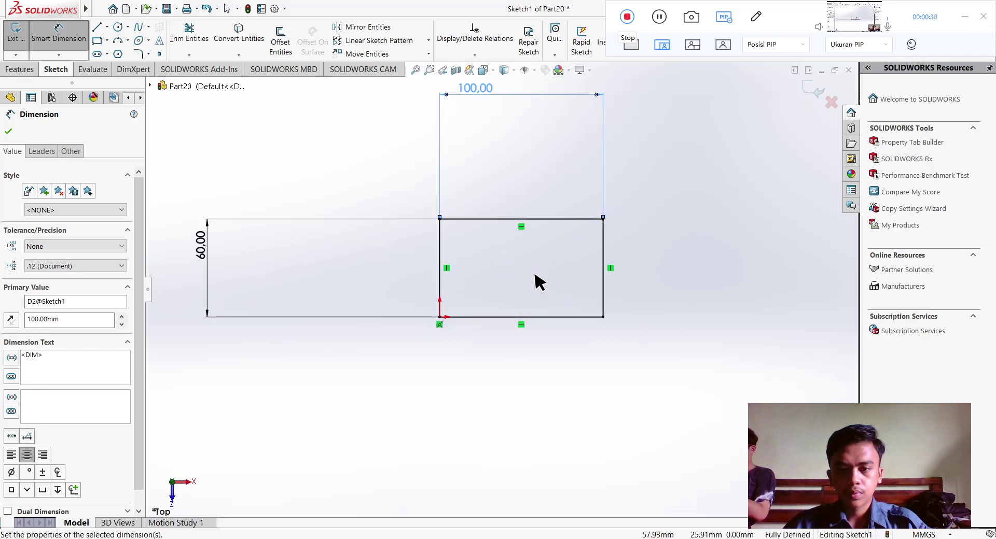
Step: Offset the rectangle inward by 2.5 mm to create the inner wall outline
left_click(283, 40)
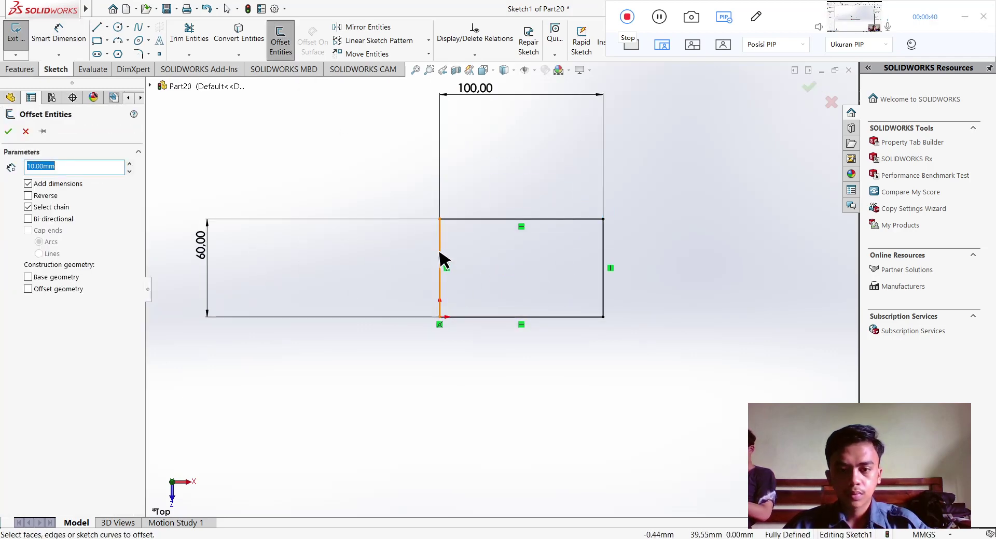
left_click(440, 260)
left_click(479, 220)
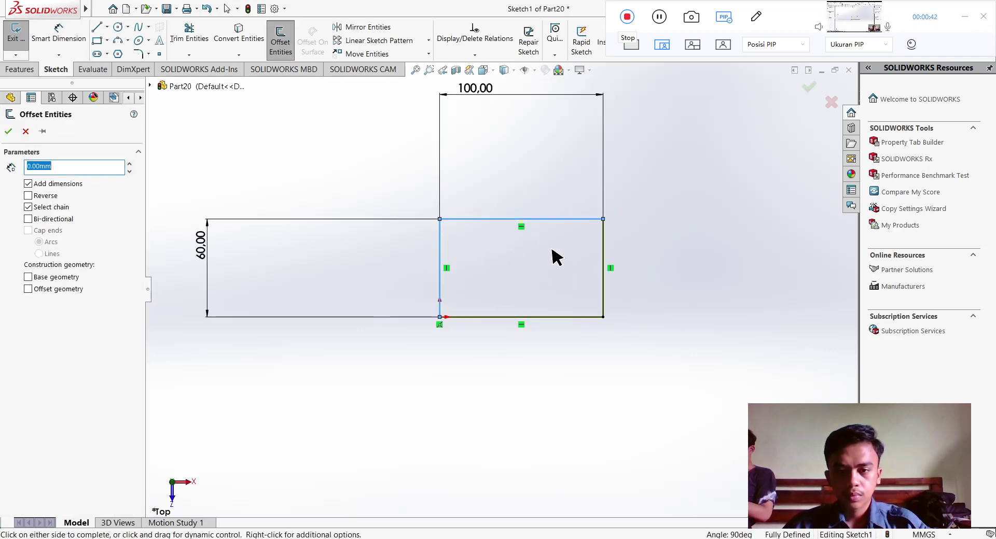
left_click(531, 300)
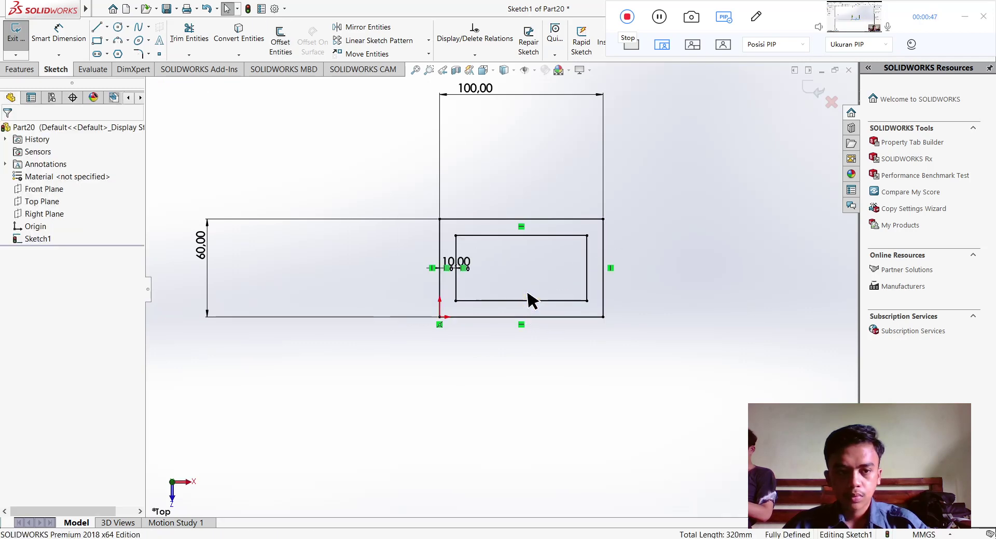
double_click(457, 264)
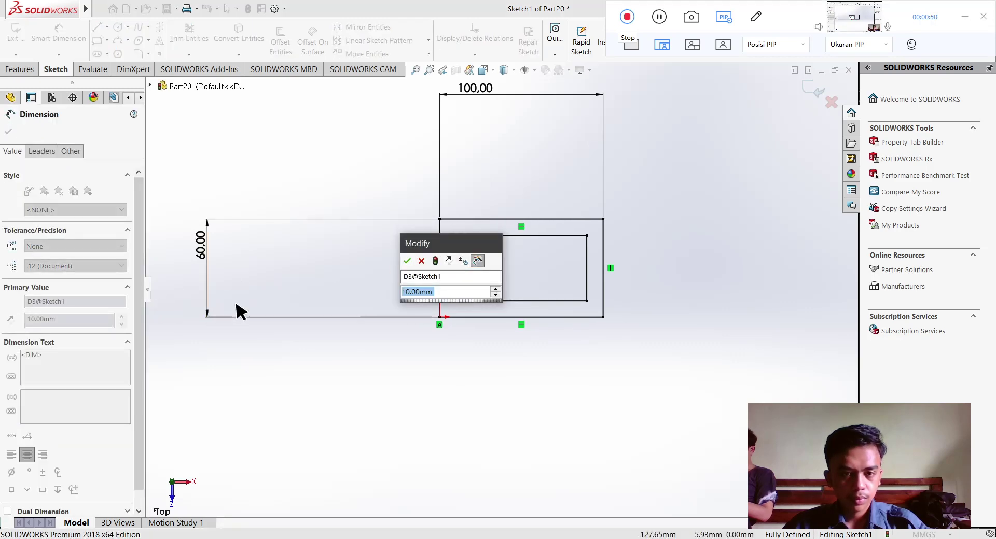
type("2.")
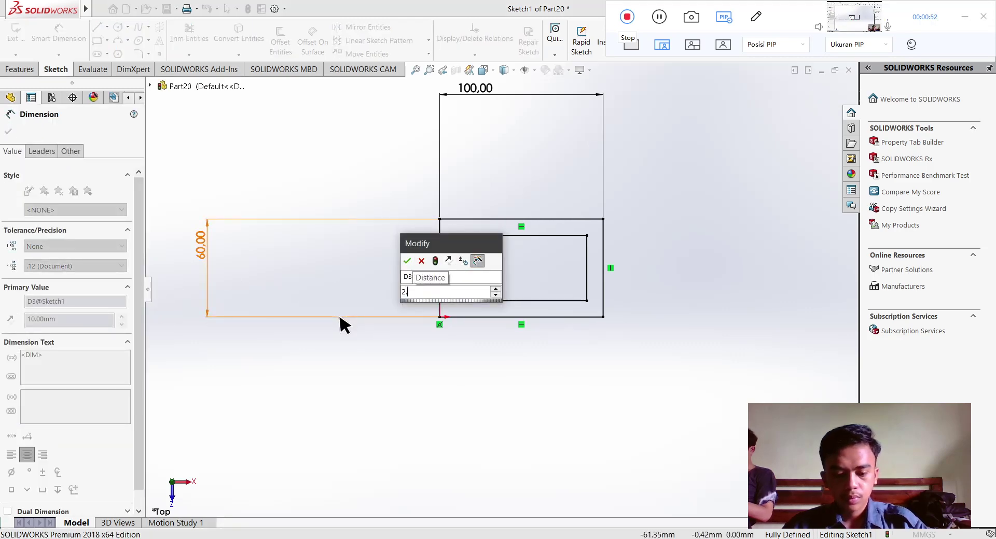
type("5")
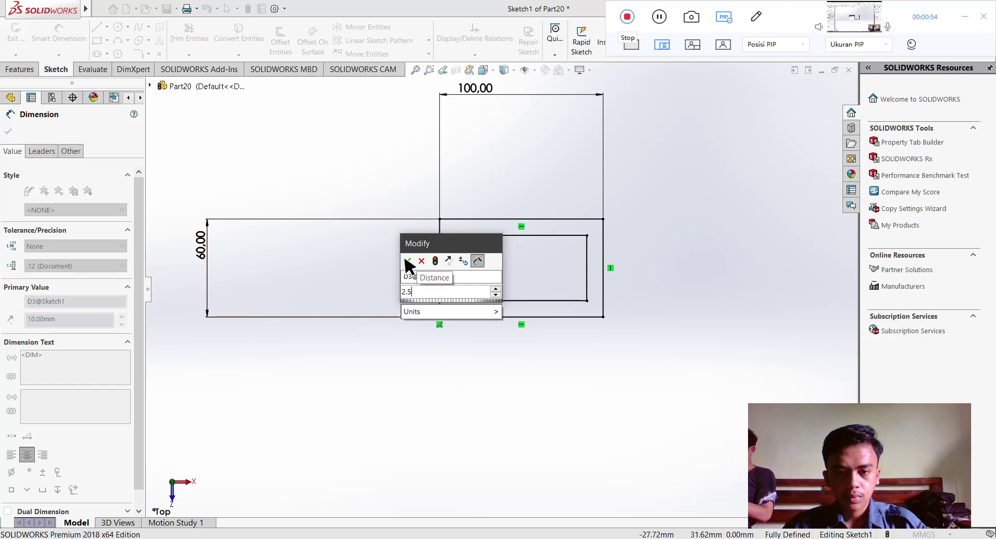
left_click(408, 261)
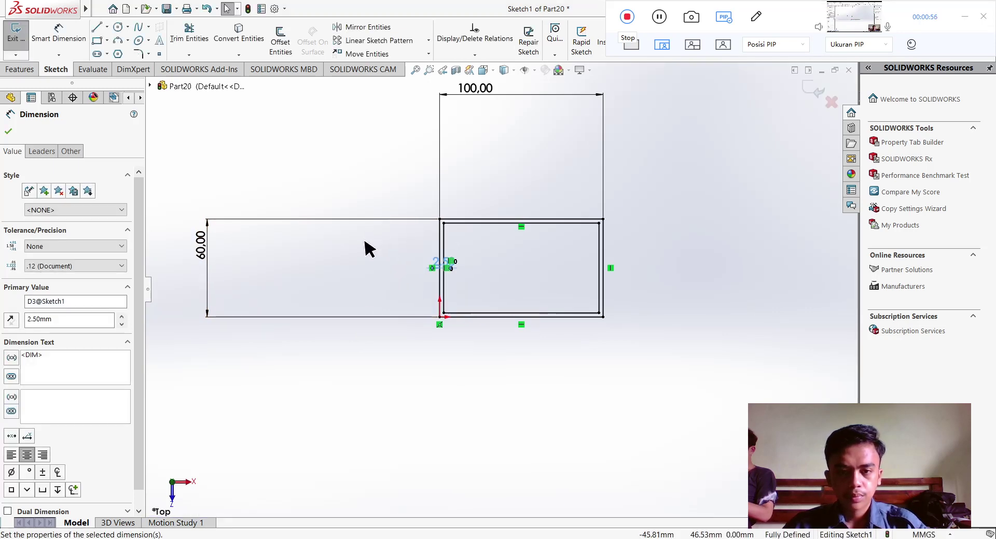
Step: Draw diagonal lines across the top-left and top-right inner corners
left_click(97, 27)
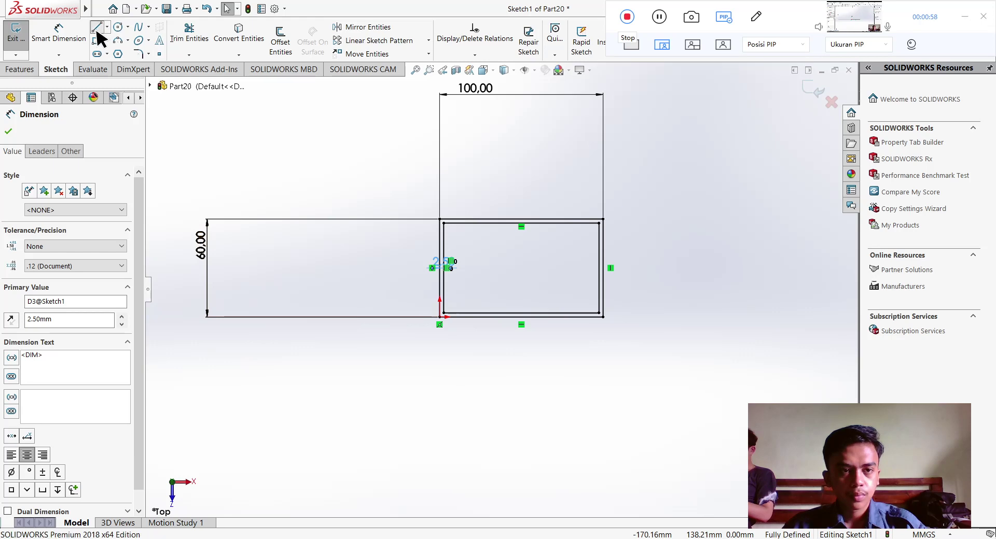
left_click(443, 242)
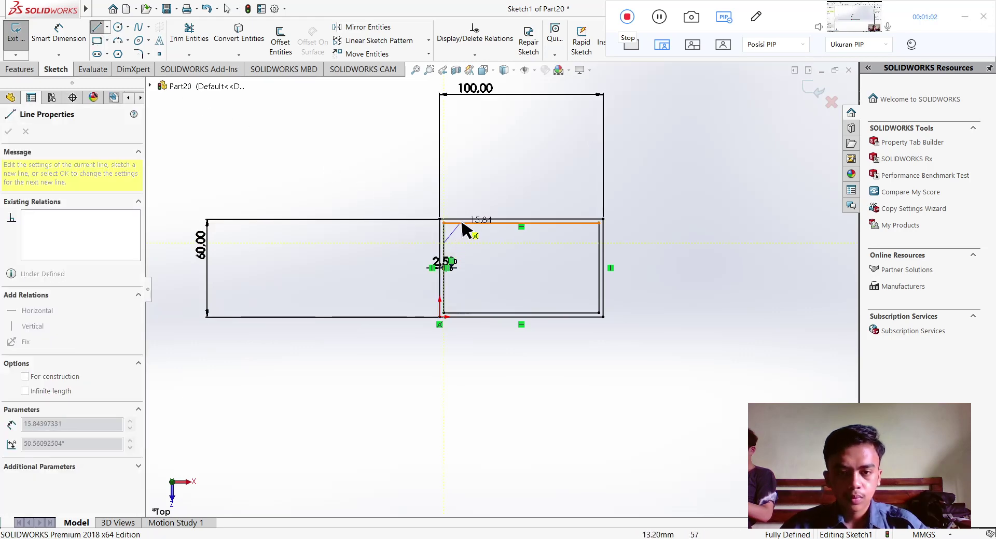
left_click(463, 223)
key("Escape")
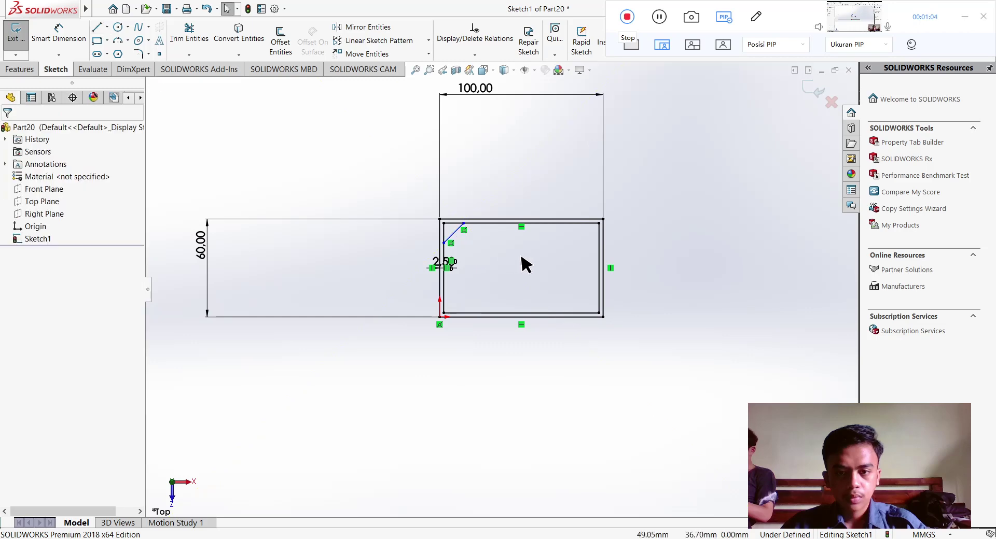
key("l")
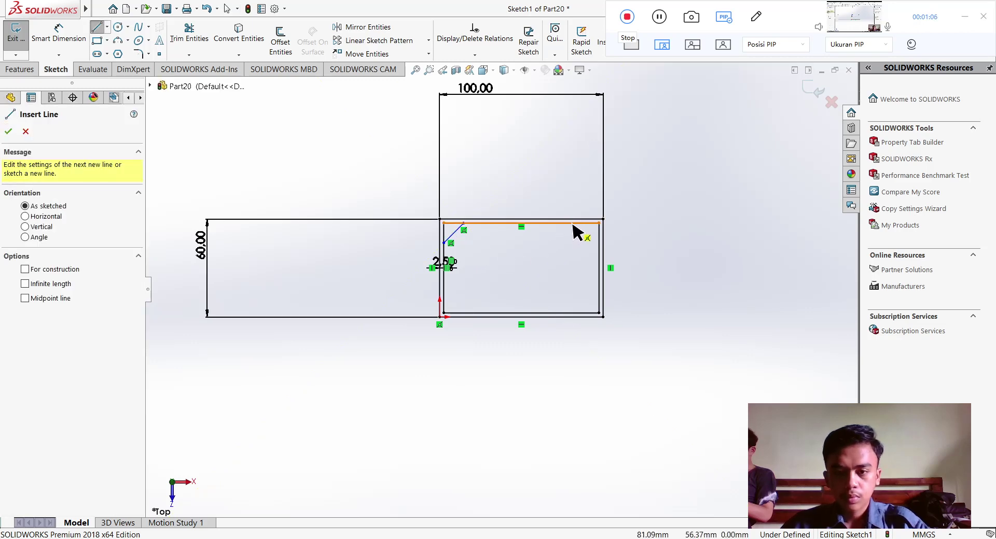
left_click(573, 224)
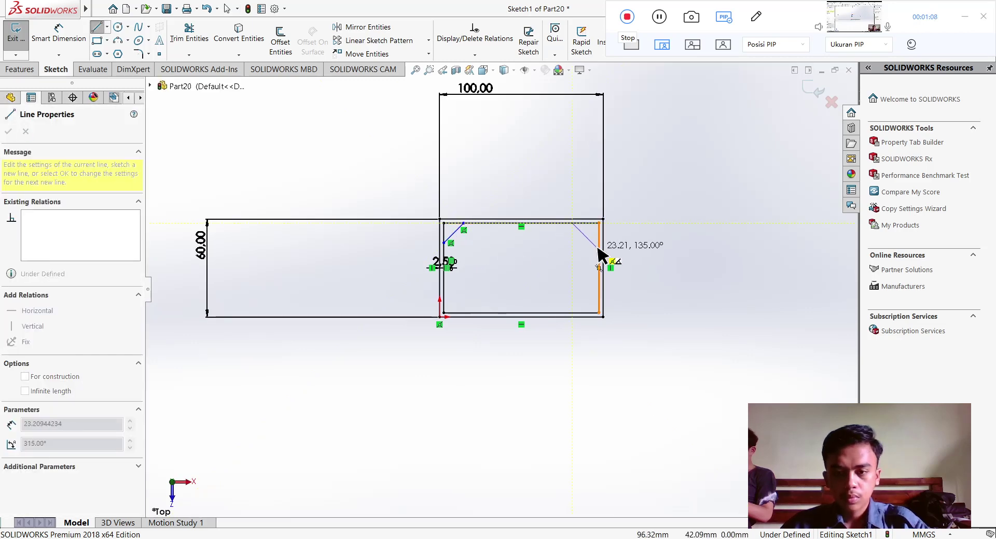
left_click(599, 251)
key("Escape")
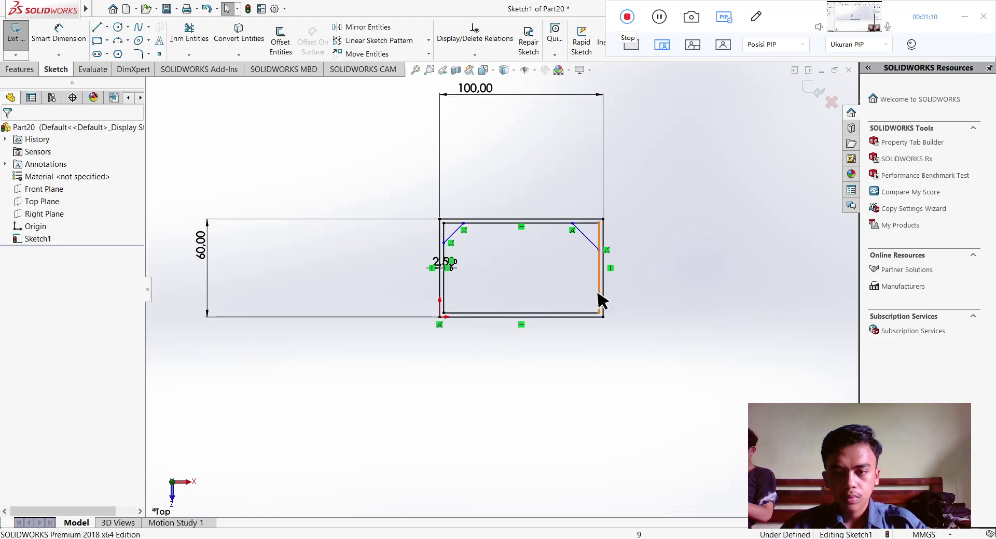
Step: Draw diagonal lines across the bottom-right and bottom-left inner corners
key("l")
left_click(600, 287)
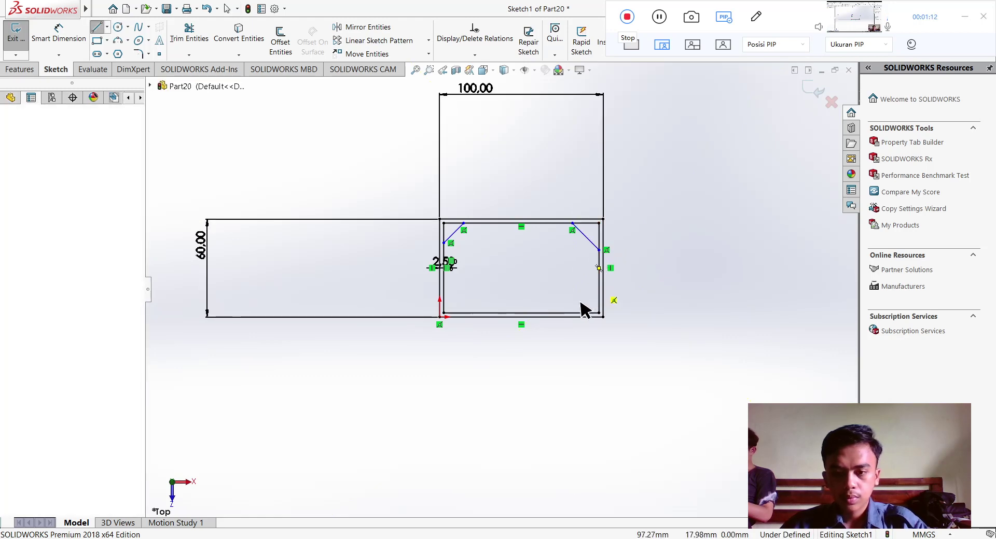
left_click(574, 313)
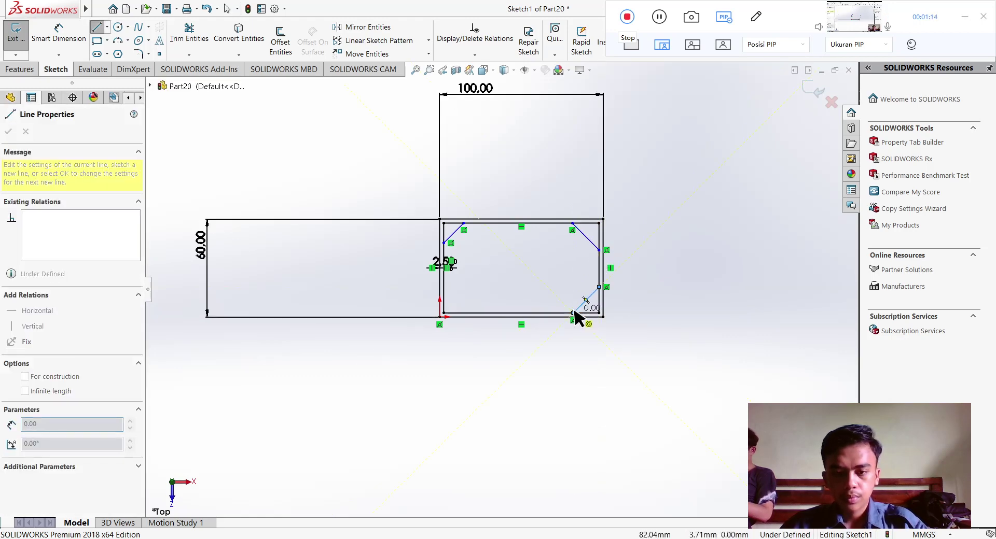
key("Escape")
key("l")
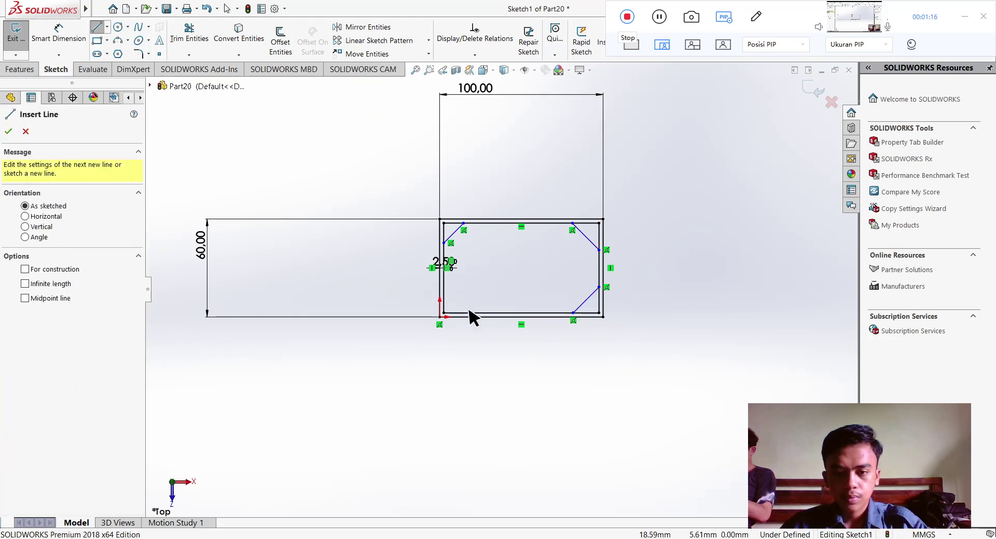
left_click(469, 314)
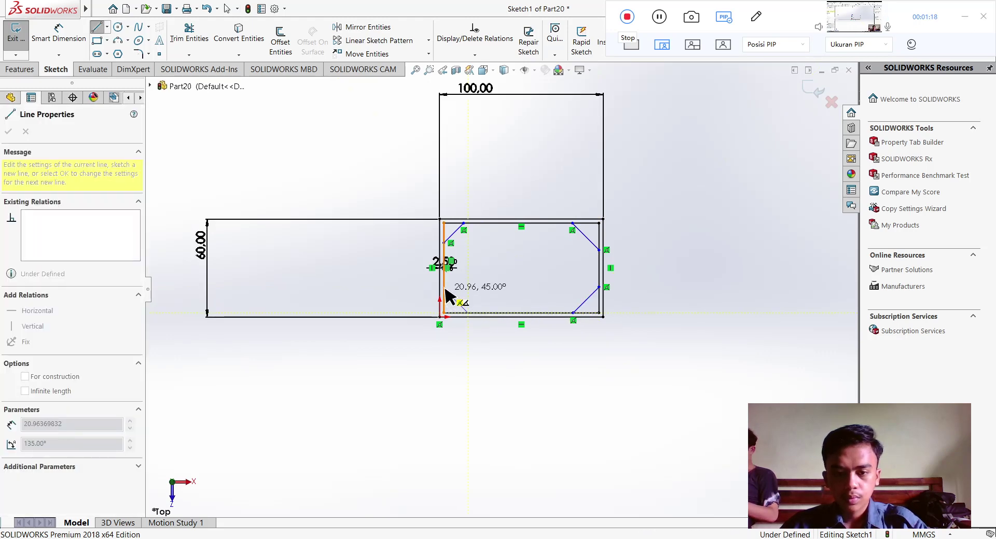
left_click(444, 289)
key("Escape")
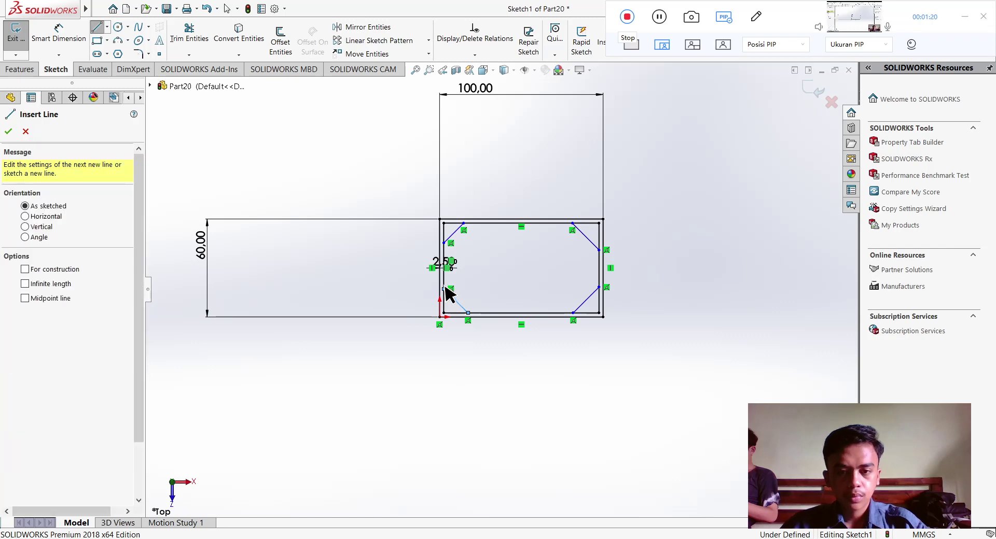
key("Escape")
left_click(65, 38)
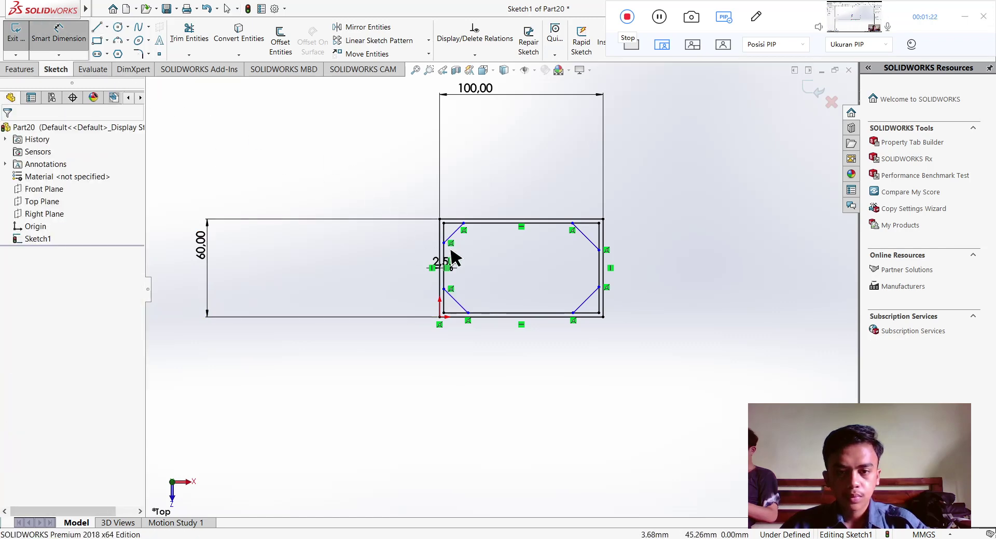
Step: Dimension both ends of the top-left diagonal 20 mm from the inner edges
scroll(456, 259, "down", 1)
scroll(471, 265, "down", 1)
scroll(490, 277, "down", 1)
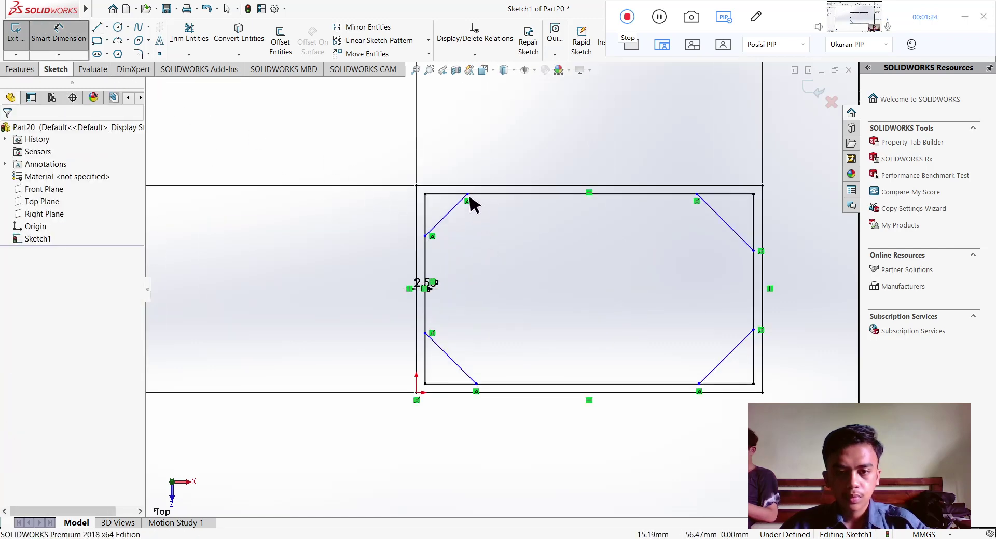
left_click(466, 195)
left_click(426, 207)
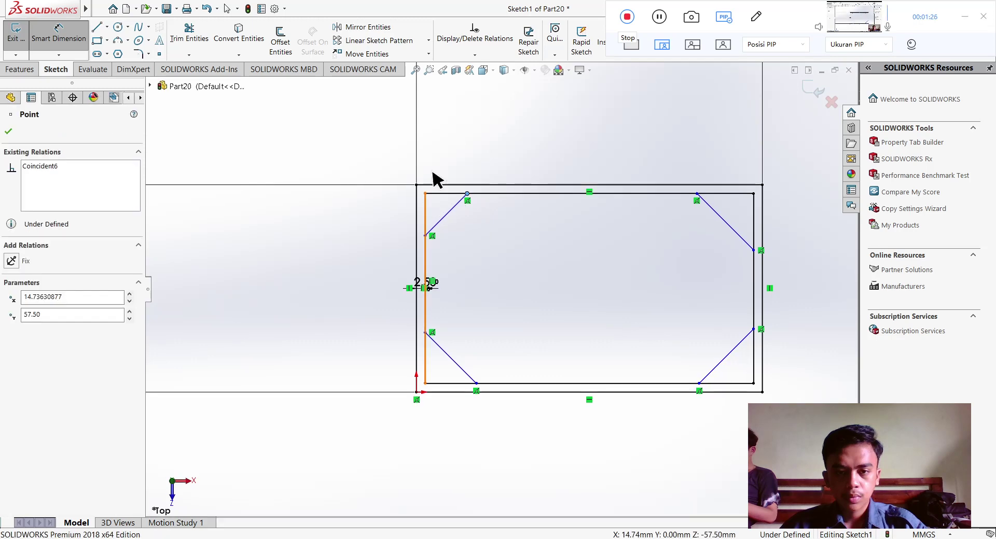
left_click(443, 152)
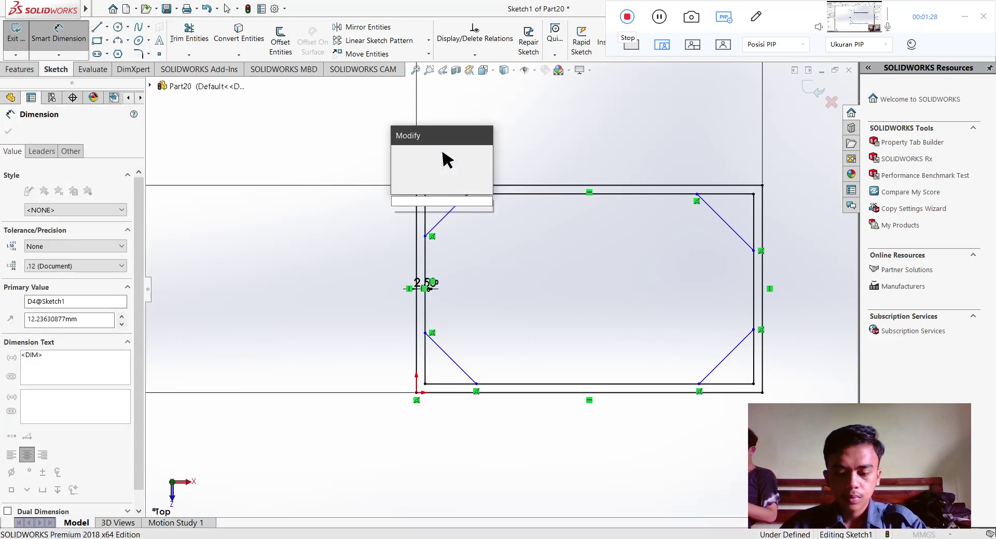
type("20")
key("Return")
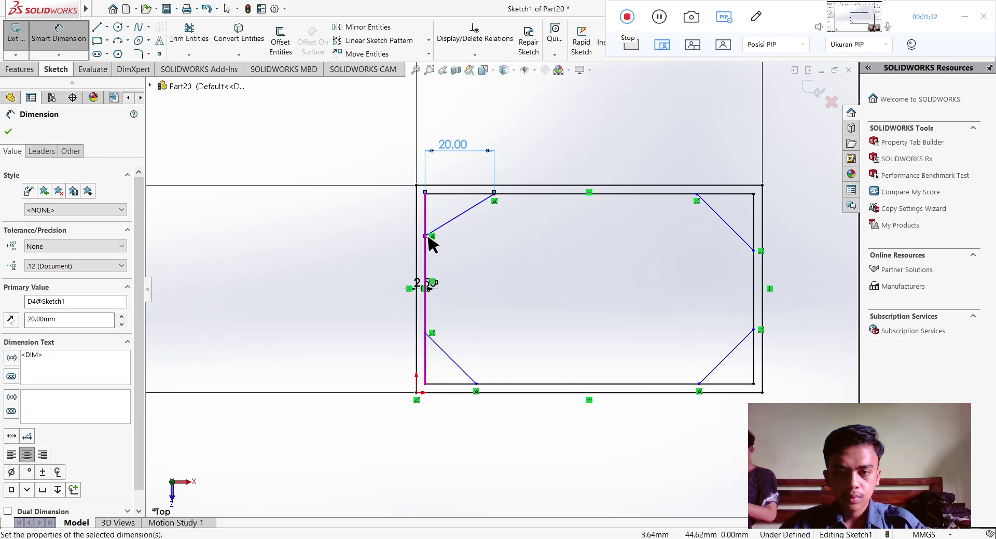
left_click(426, 236)
left_click(444, 195)
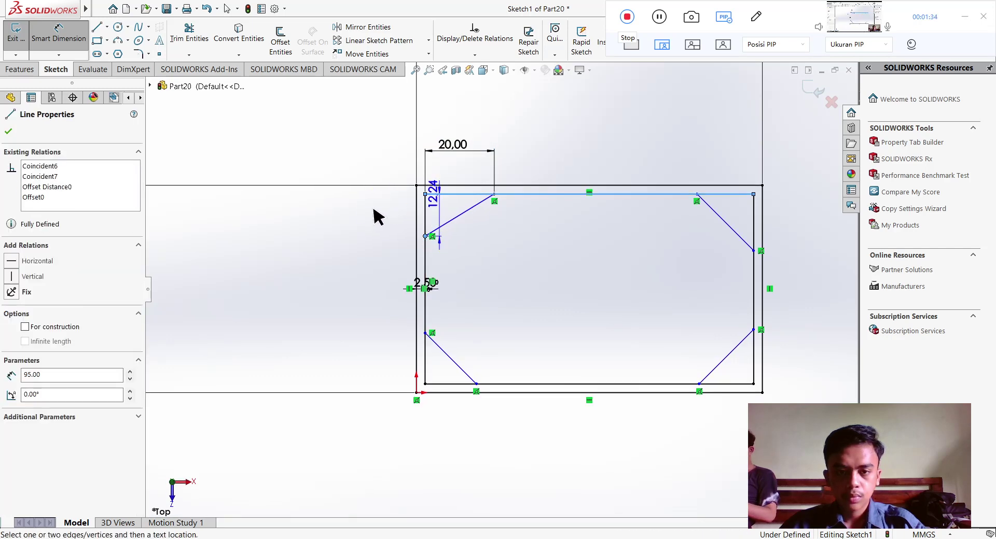
left_click(373, 215)
type("20")
key("Return")
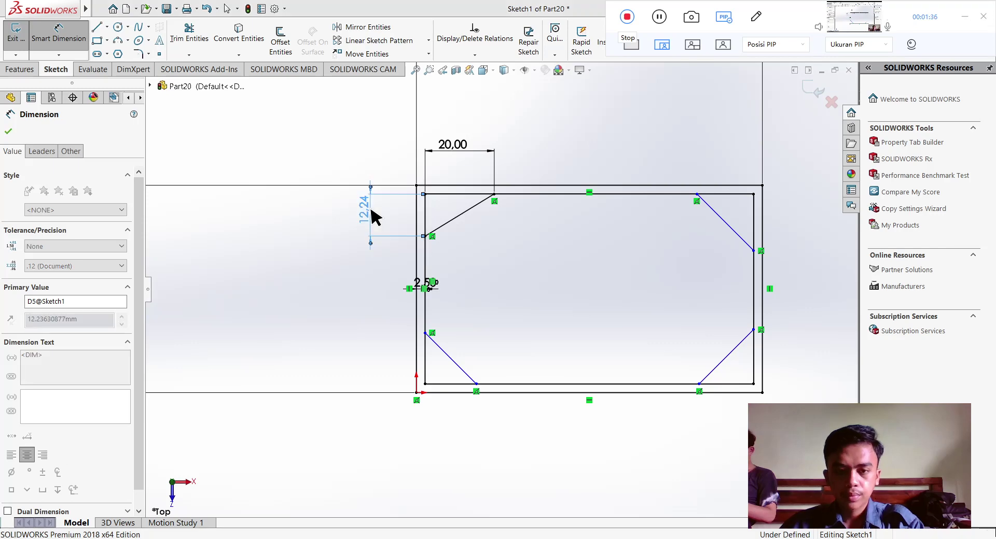
Step: Dimension both ends of the bottom-left diagonal 20 mm from the inner edges
left_click(425, 333)
left_click(446, 384)
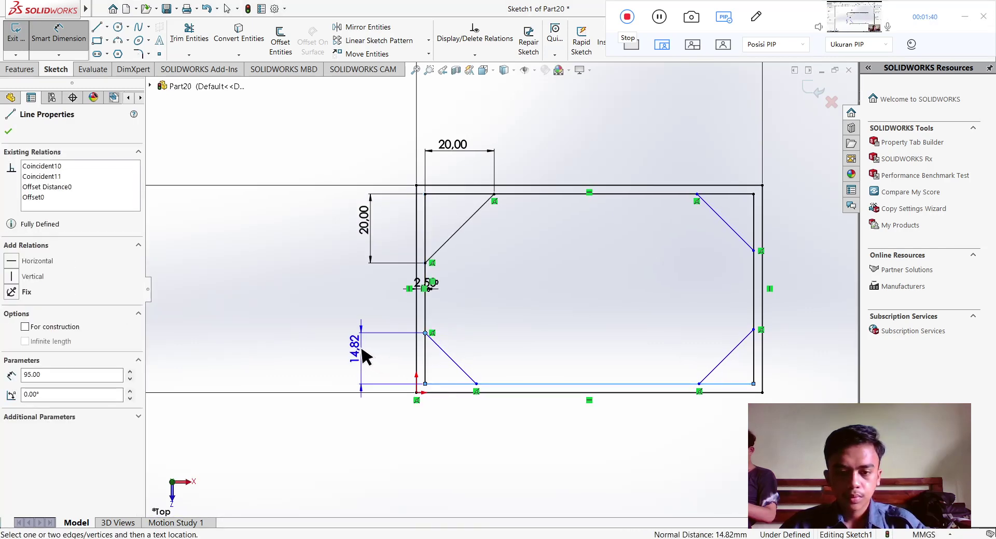
left_click(364, 357)
type("20")
key("Return")
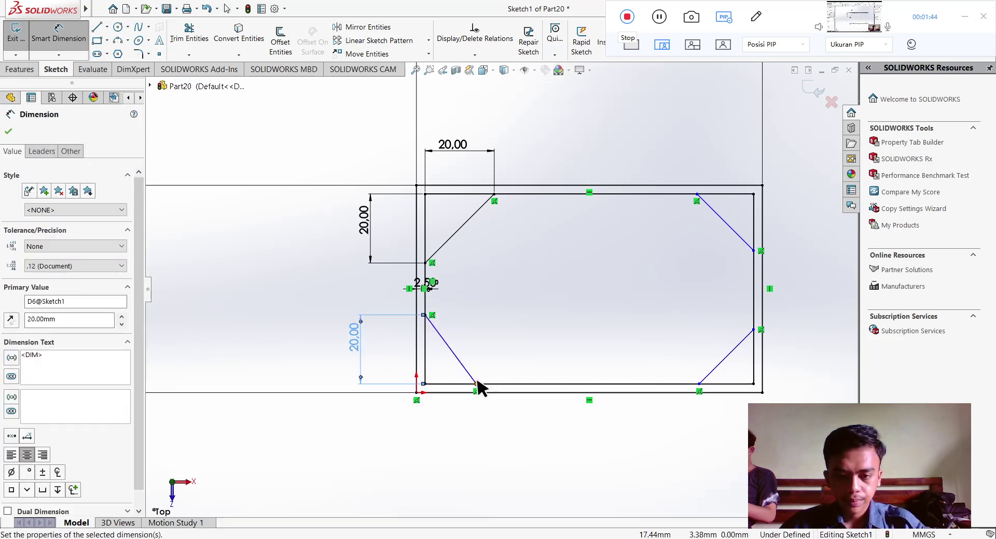
left_click(476, 384)
left_click(425, 363)
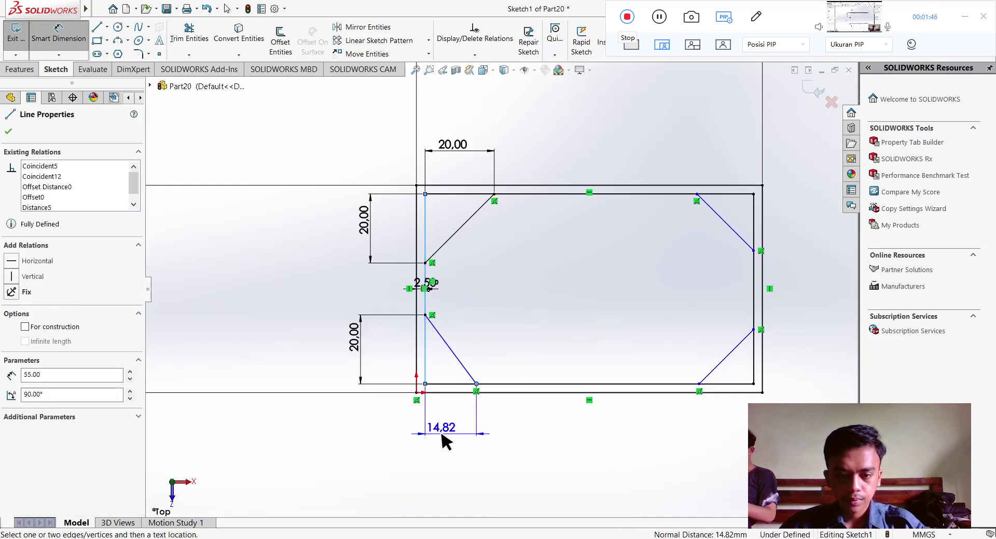
left_click(442, 435)
key("Return")
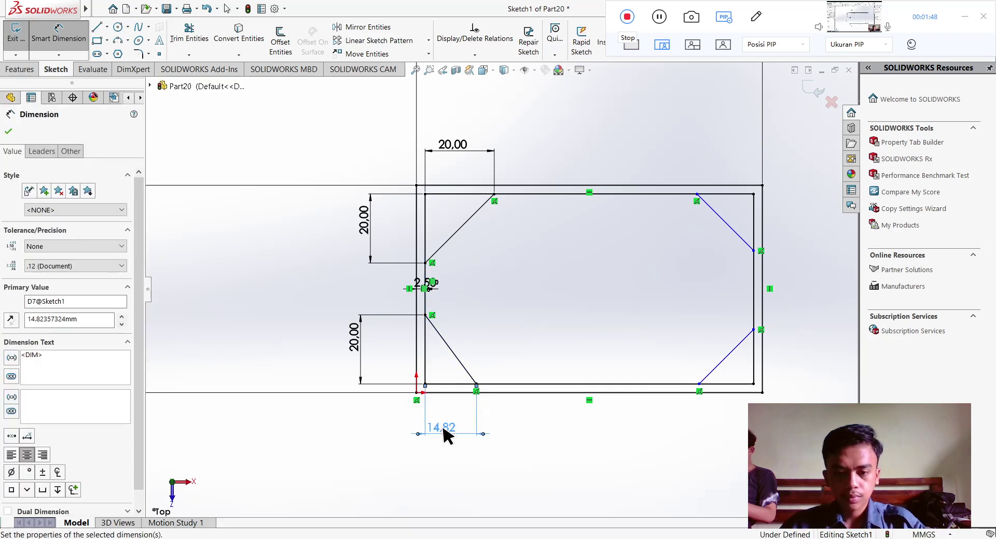
Step: Dimension both ends of the bottom-right diagonal 20 mm from the inner edges
left_click(699, 385)
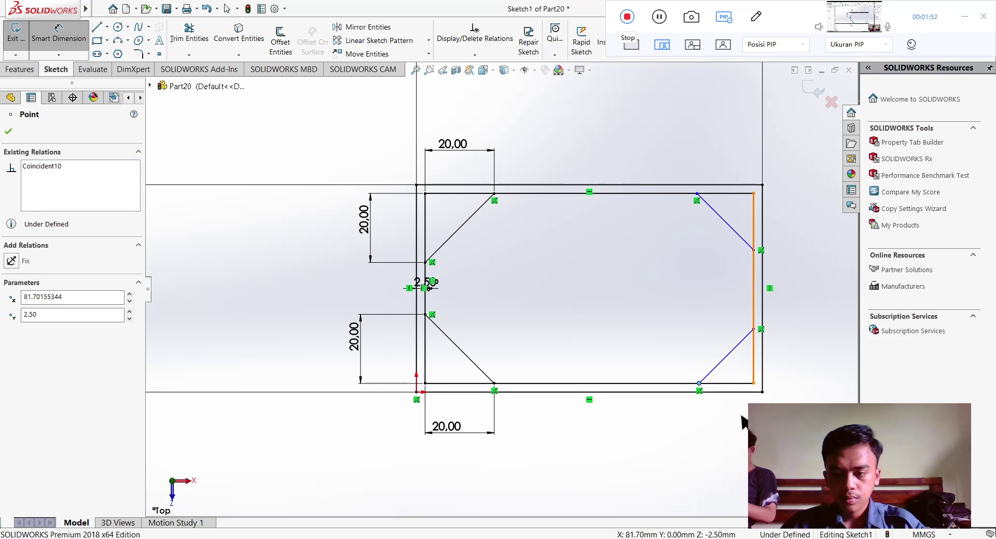
left_click(754, 363)
left_click(735, 463)
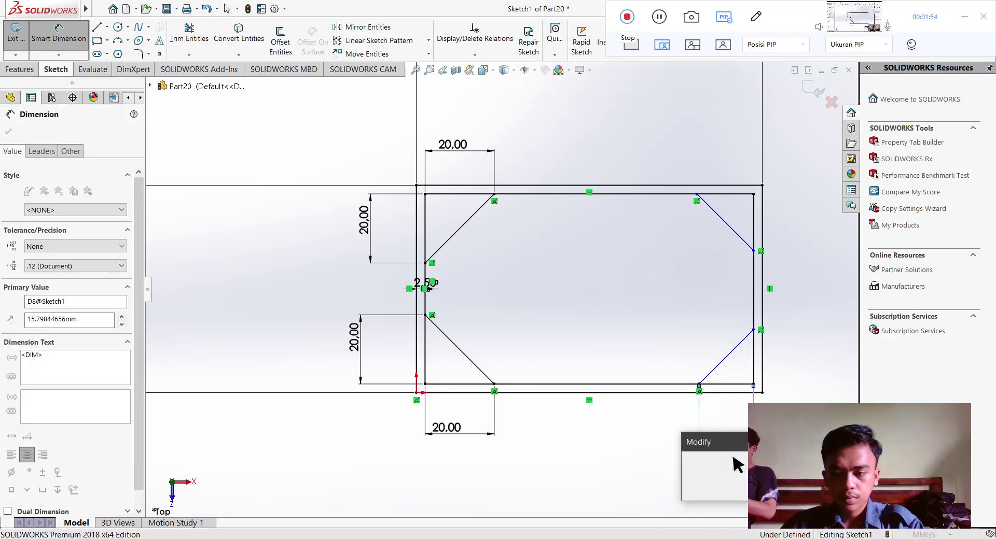
type("20")
key("Return")
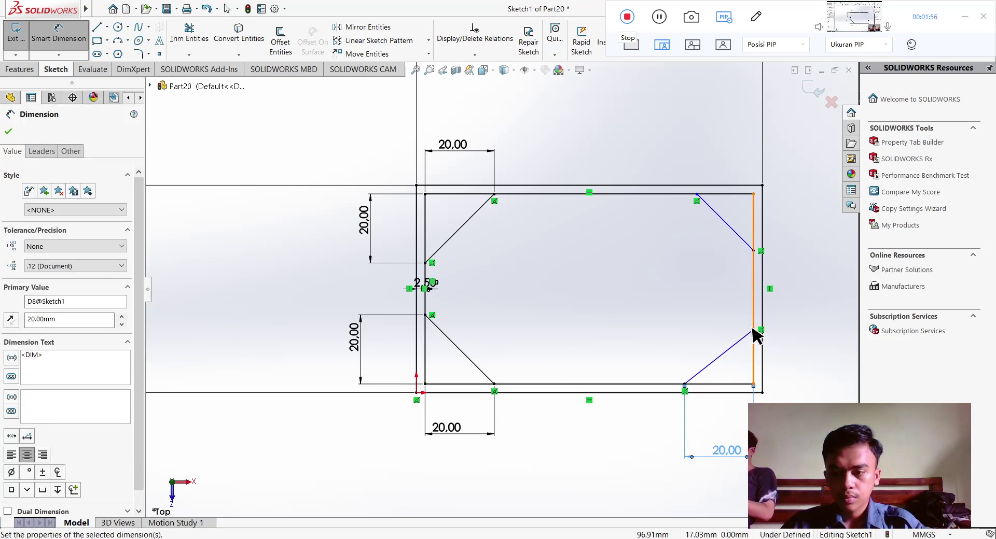
left_click(753, 331)
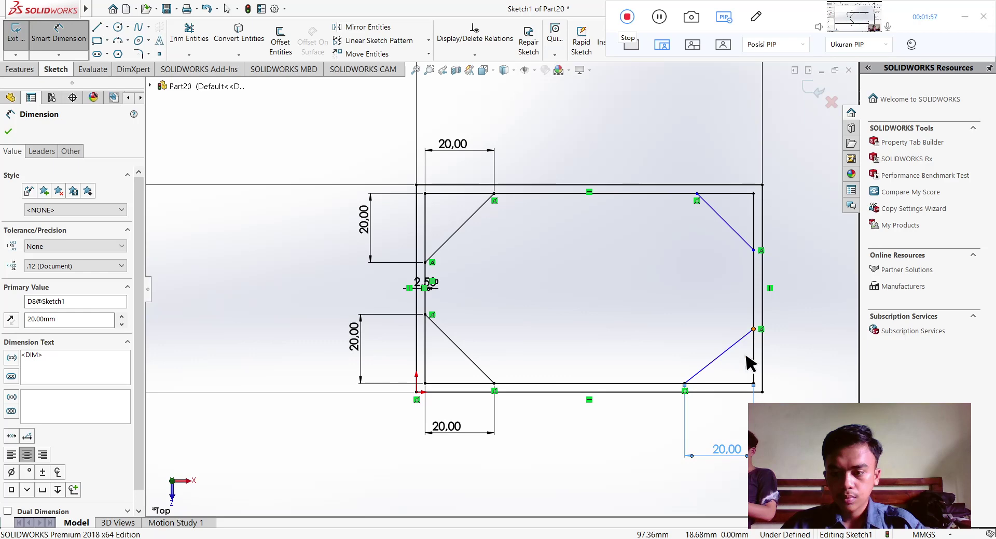
left_click(735, 385)
left_click(797, 371)
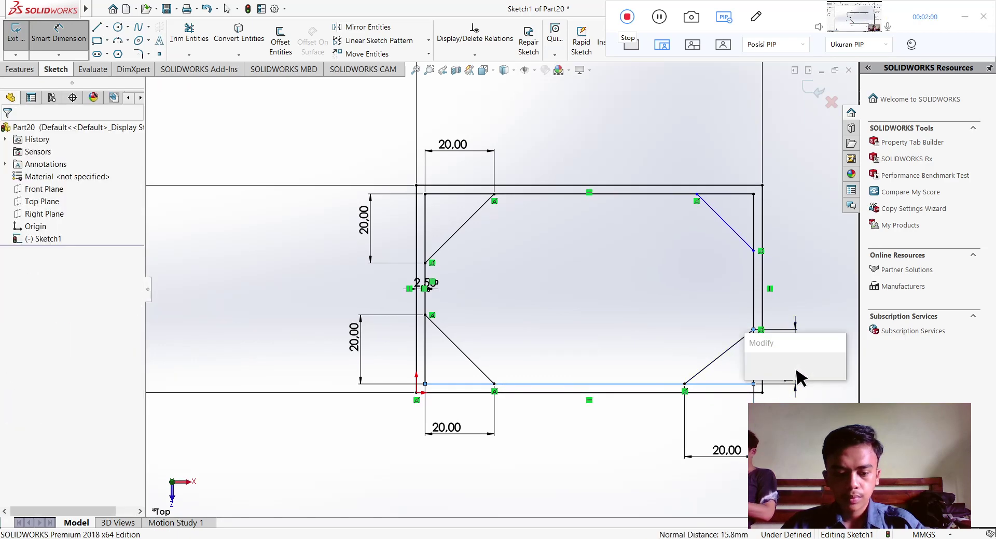
type("20")
key("Return")
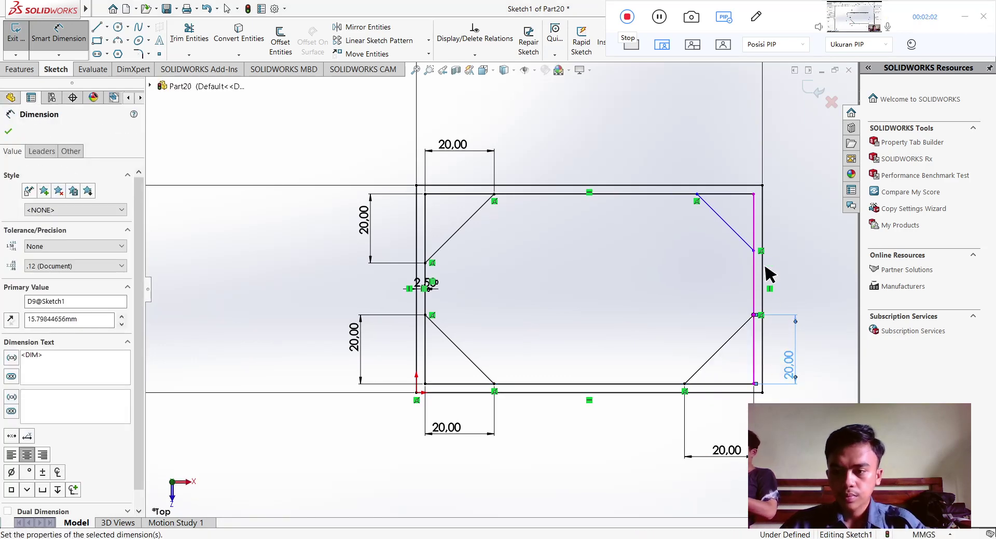
Step: Dimension the top-right diagonal's ends at 20 mm and exit the fully defined sketch
left_click(753, 251)
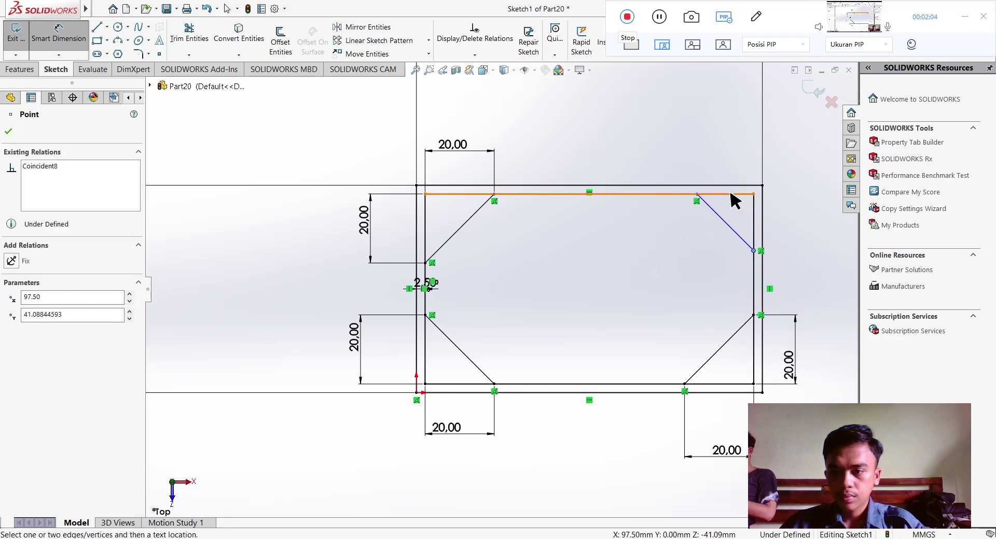
left_click(730, 194)
left_click(801, 230)
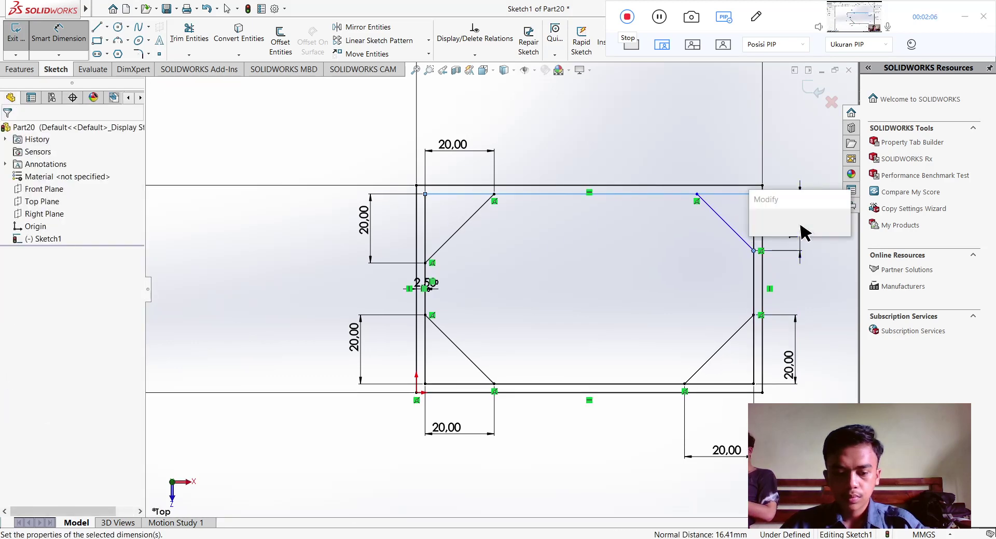
type("20")
key("Return")
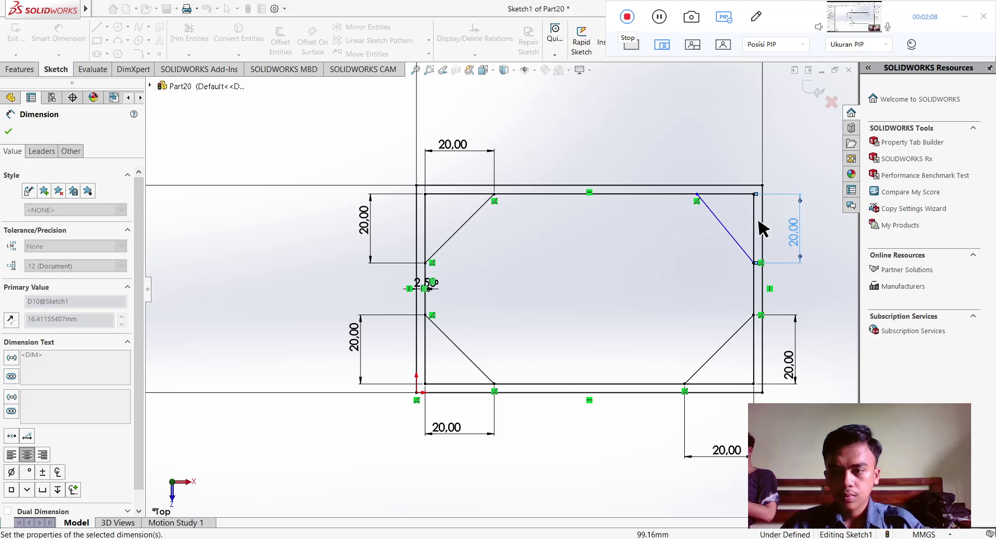
left_click(697, 194)
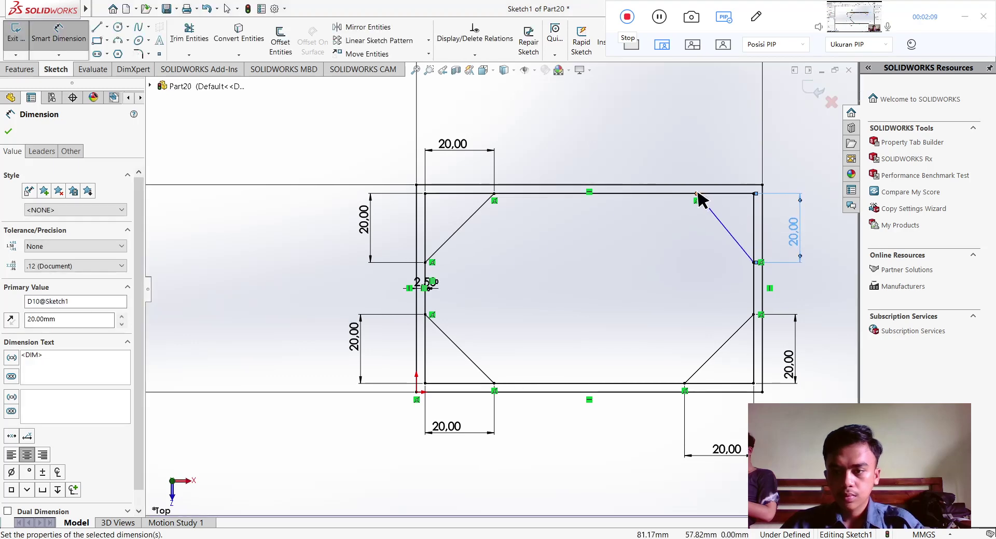
left_click(753, 223)
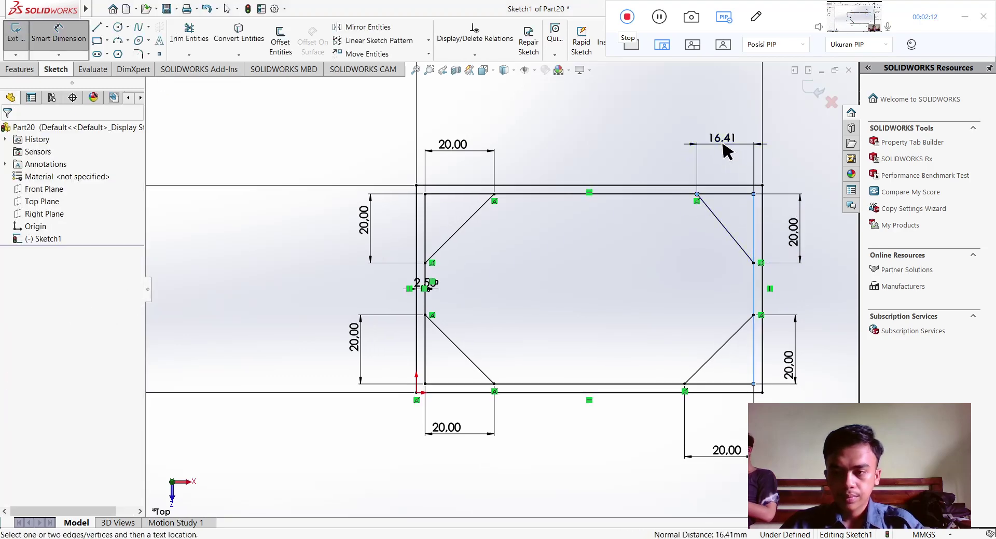
left_click(727, 152)
key("Return")
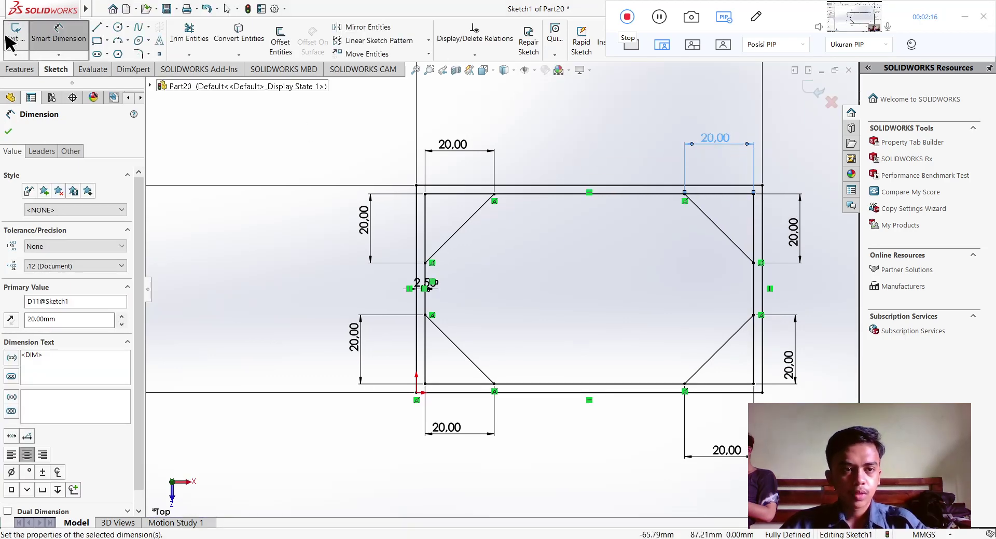
left_click(7, 38)
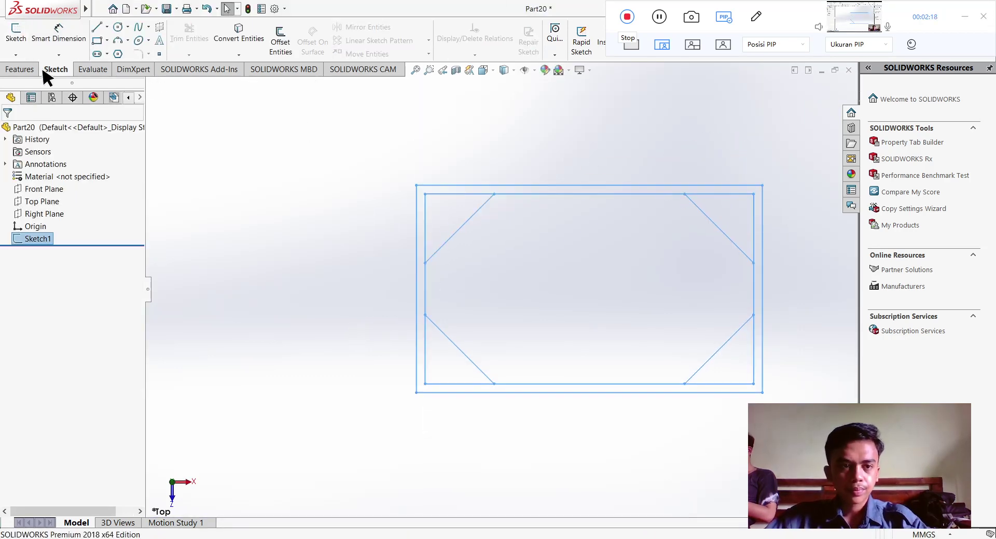
Step: Extrude the outer wall band of Sketch1 10 mm blind as Boss-Extrude1
left_click(27, 66)
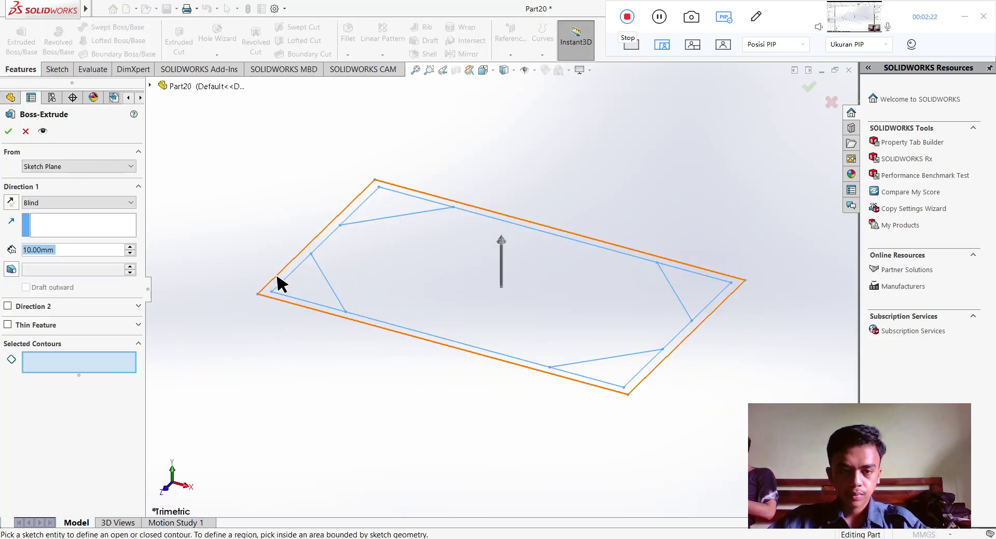
left_click(277, 277)
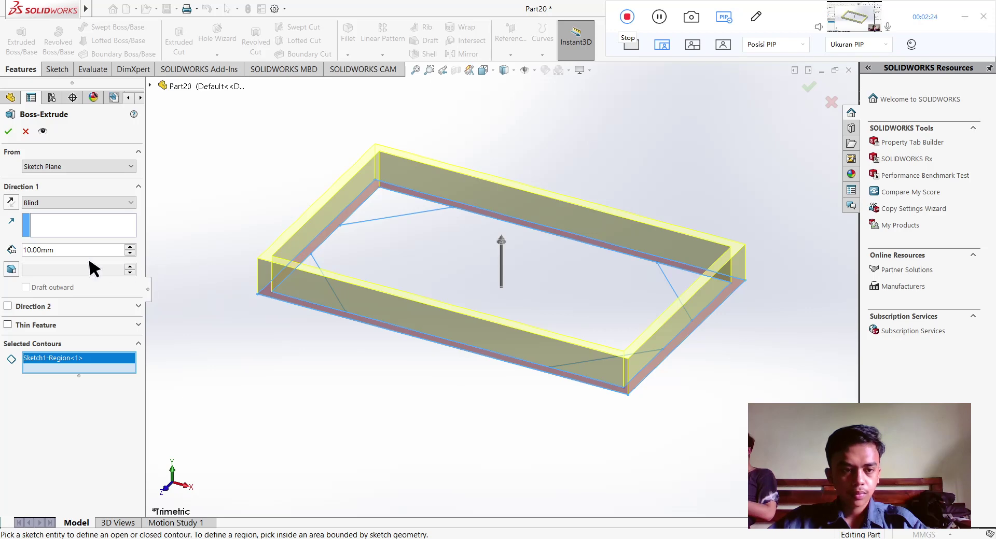
left_click_drag(69, 249, 32, 250)
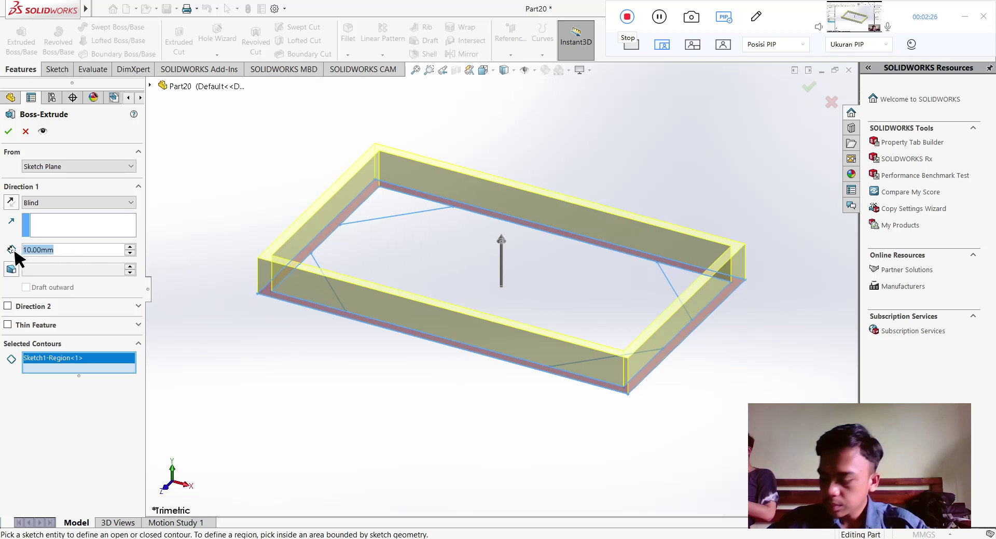
left_click(8, 130)
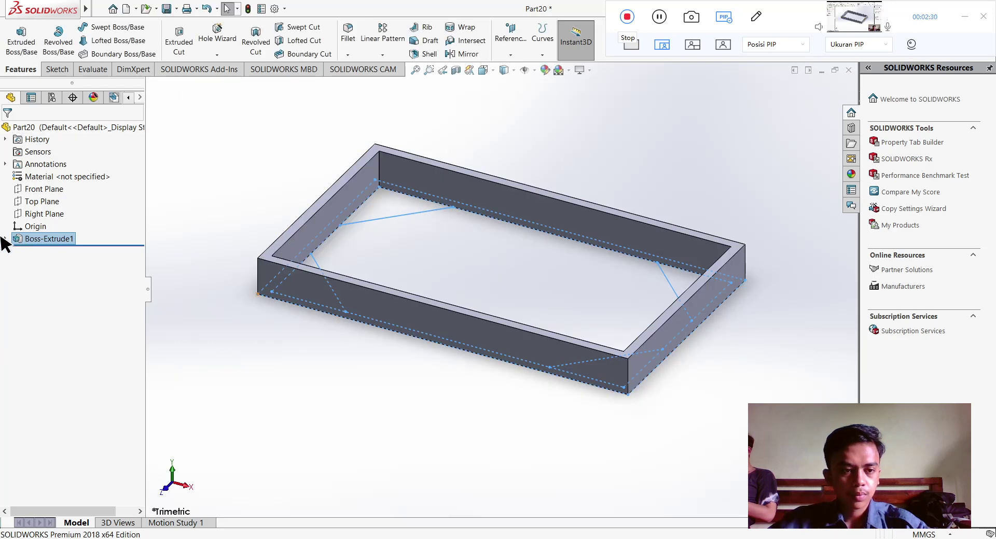
Step: Extrude the four triangular corner regions of Sketch1 25 mm high as corner blocks
left_click(5, 238)
left_click(49, 251)
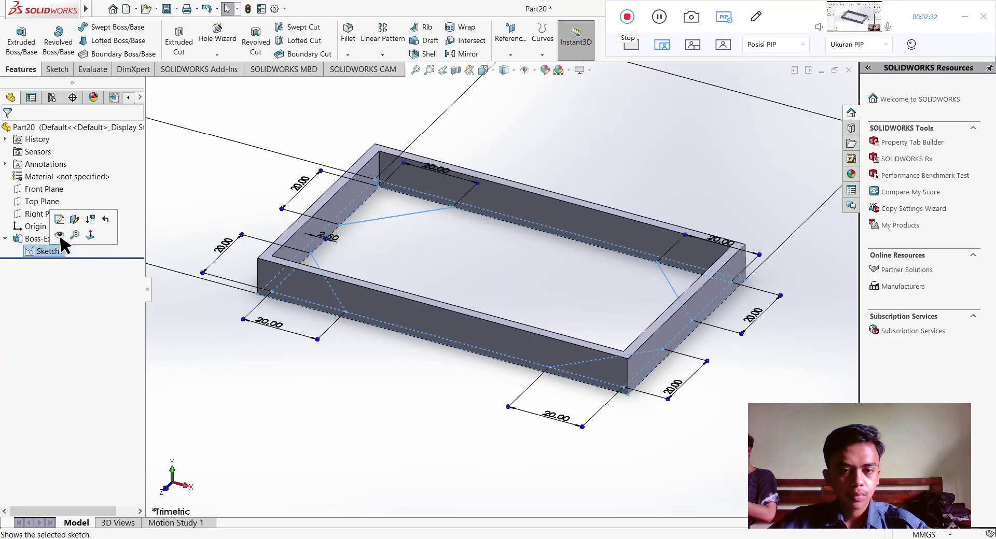
left_click(21, 41)
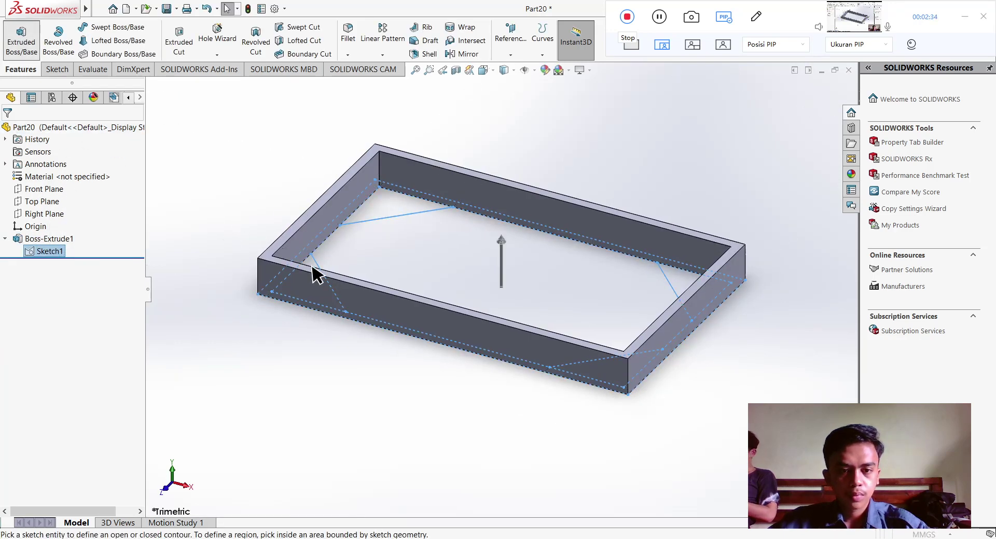
left_click(378, 216)
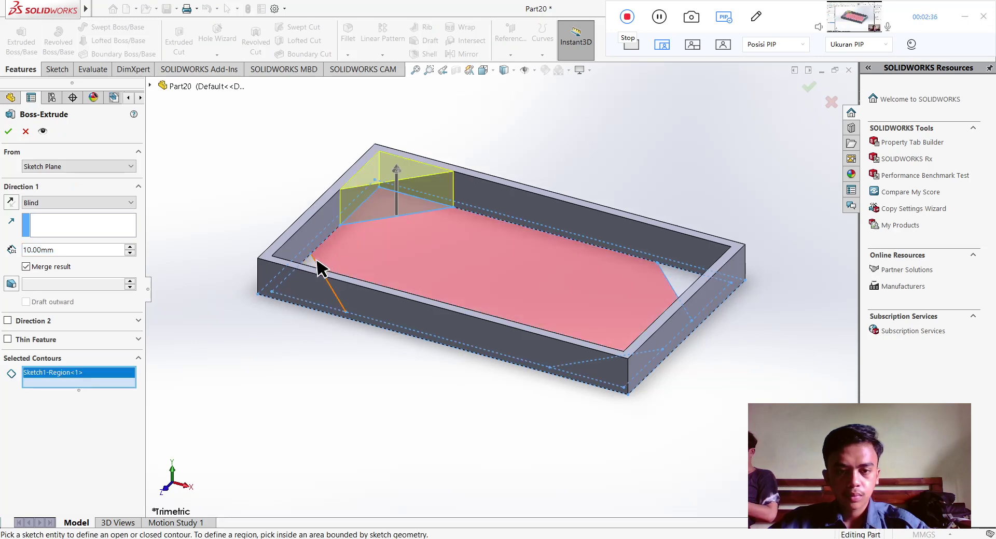
left_click(309, 264)
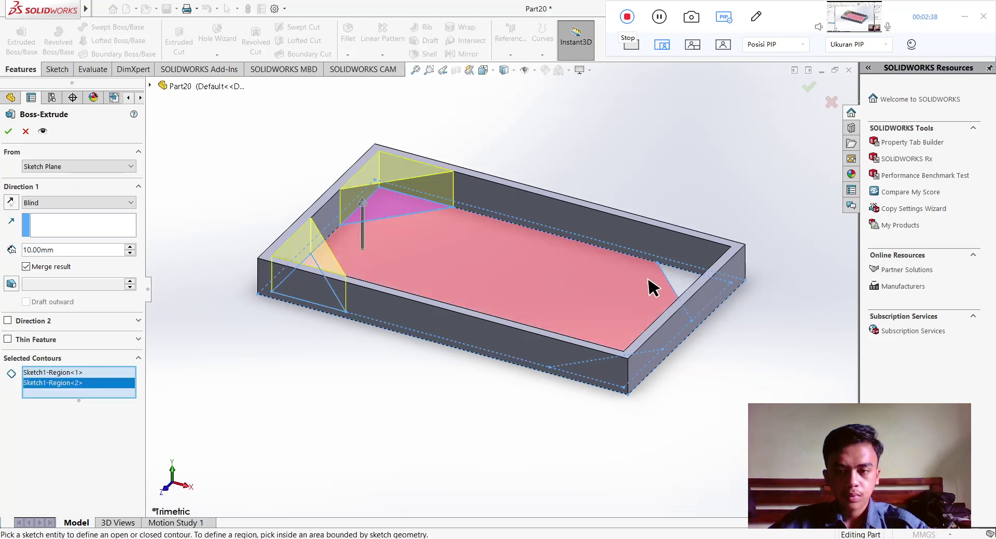
left_click(677, 281)
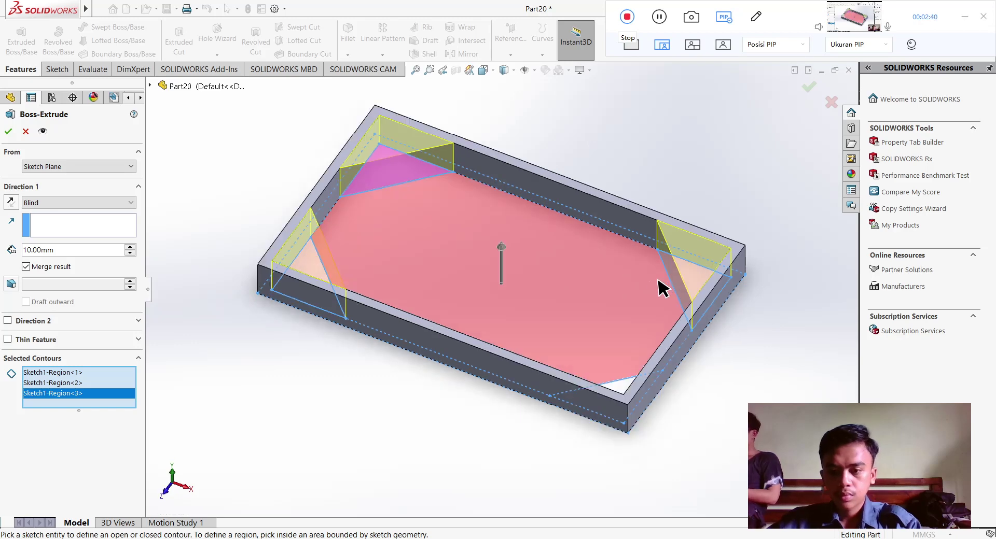
left_click(618, 386)
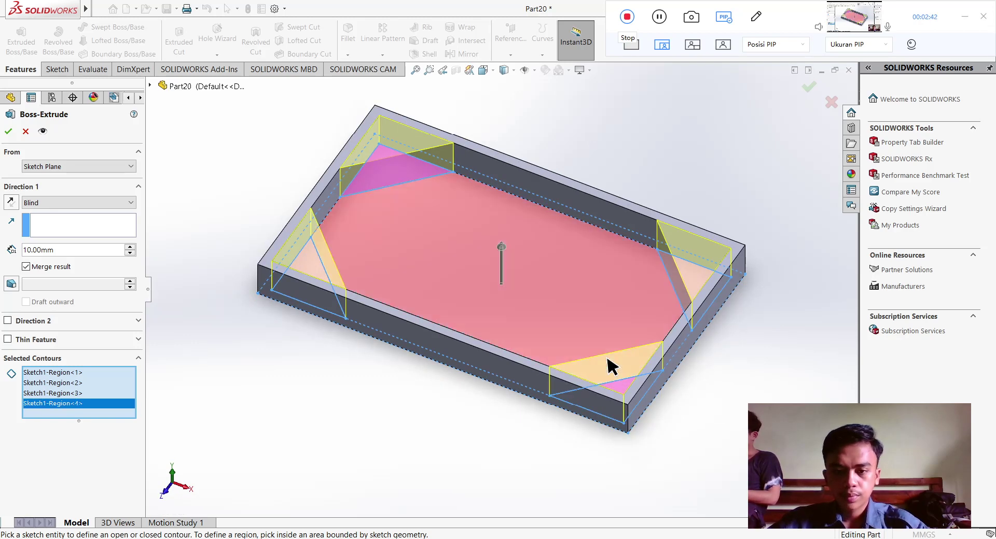
left_click_drag(71, 250, 22, 250)
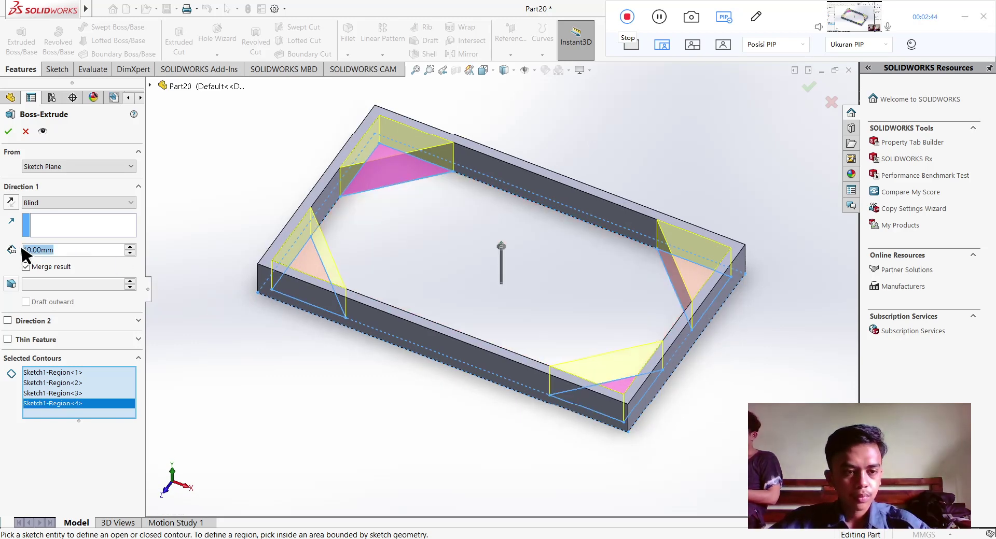
type("25")
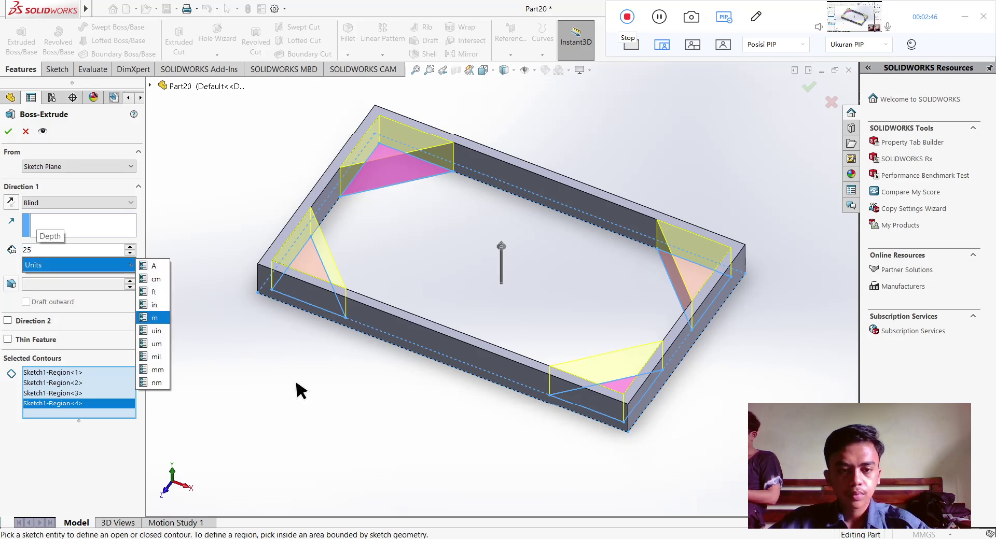
key("Return")
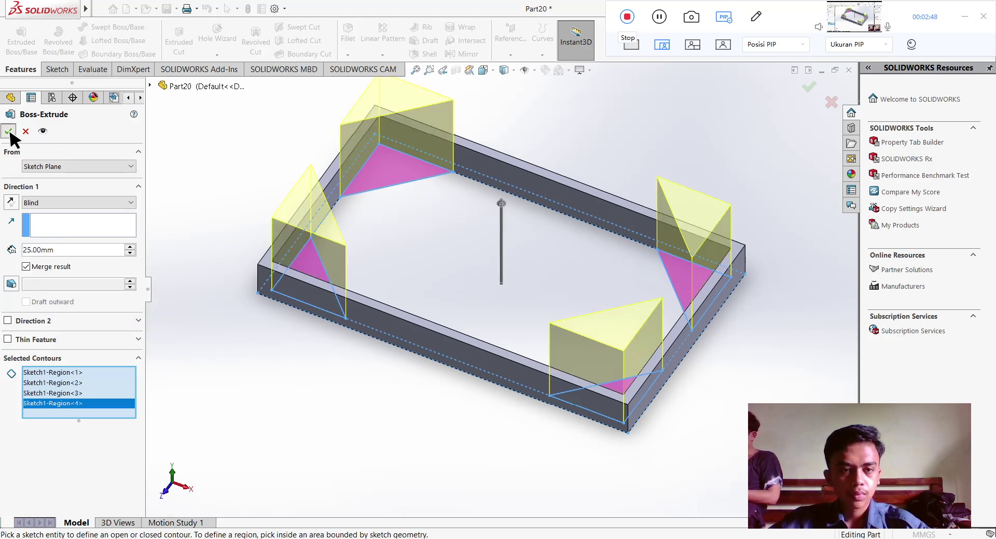
left_click(9, 133)
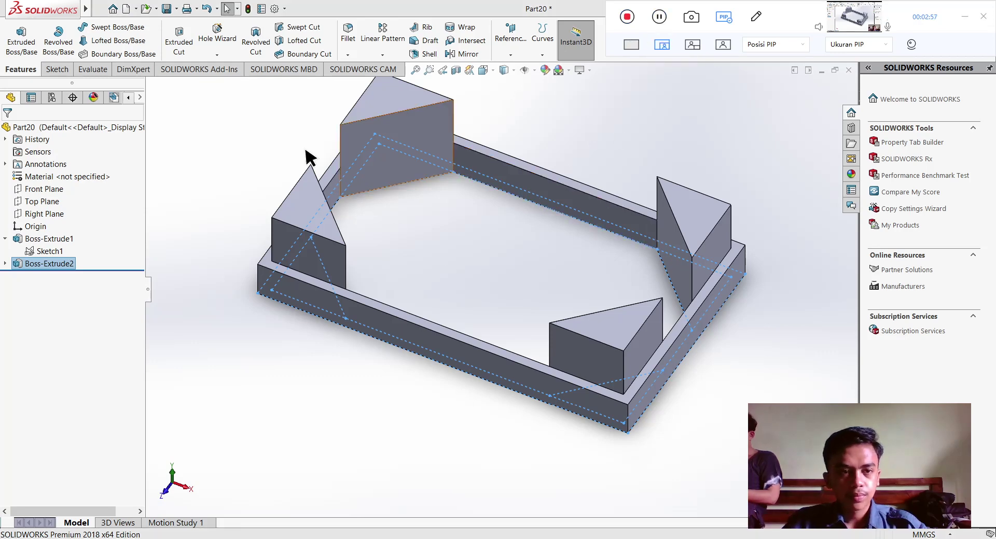
Step: Extrude the central region of Sketch1 5 mm to form the floor plate
left_click(14, 46)
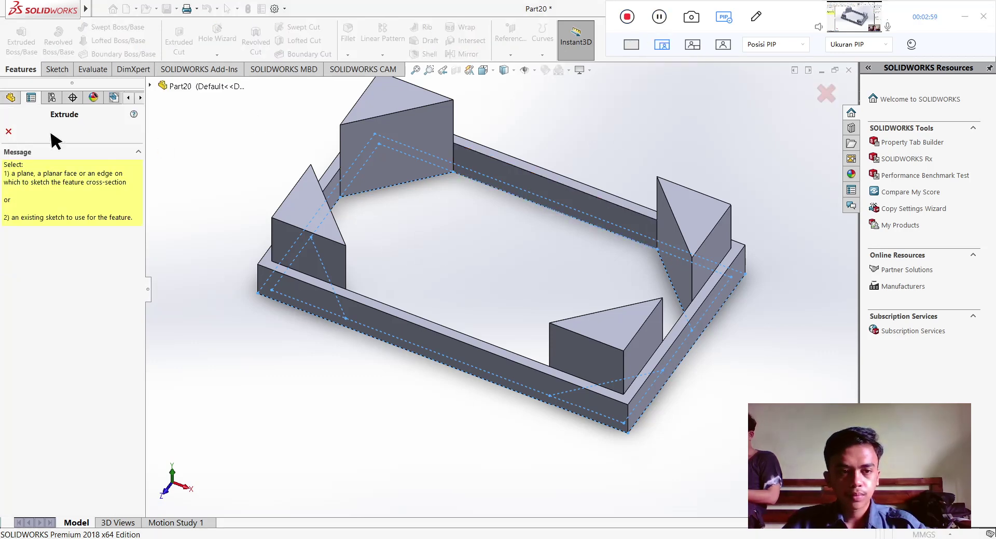
left_click(8, 131)
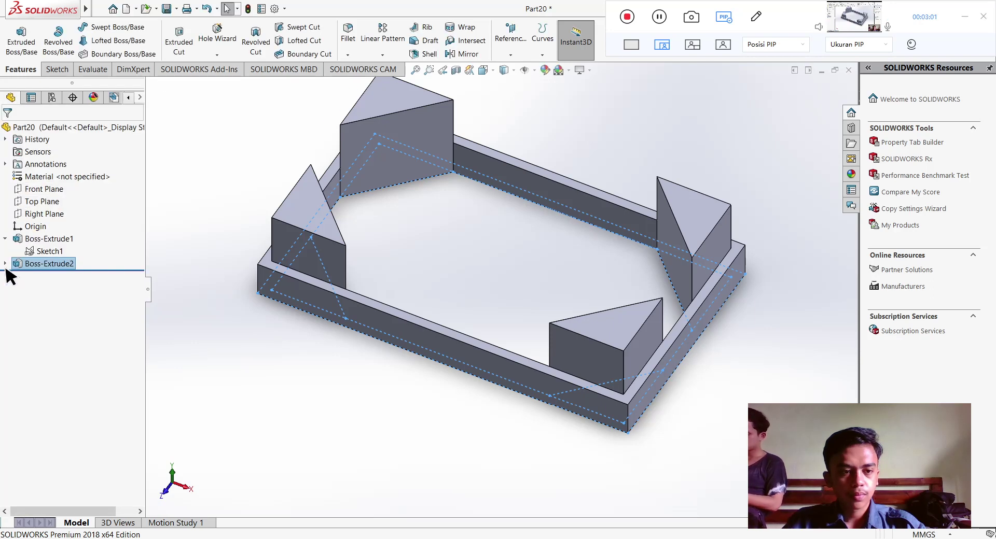
left_click(5, 265)
left_click(52, 278)
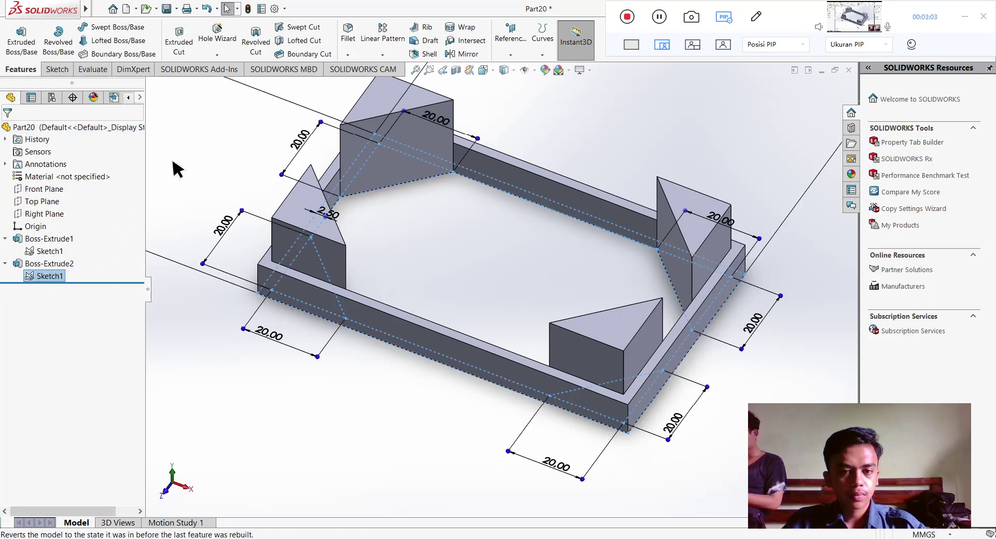
left_click(31, 41)
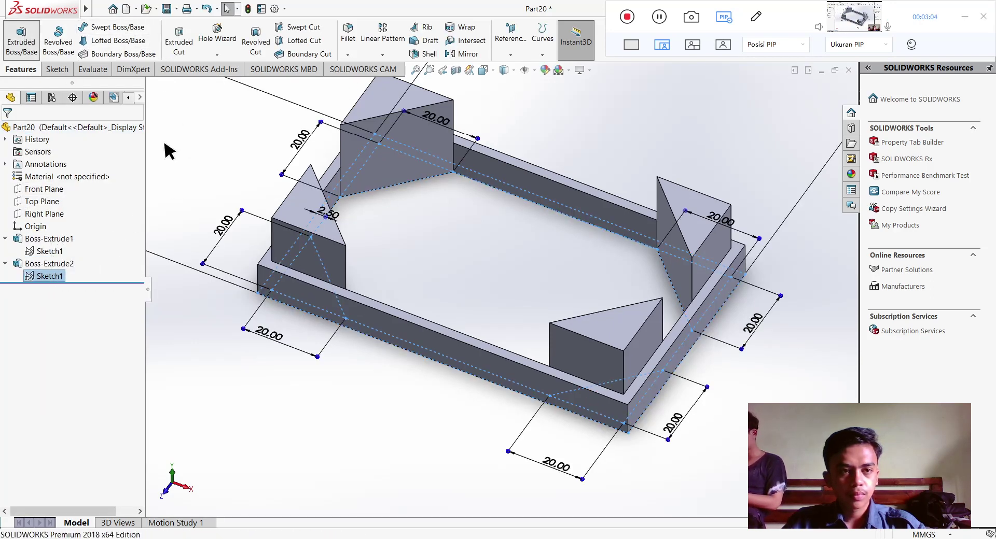
left_click(468, 270)
left_click(62, 248)
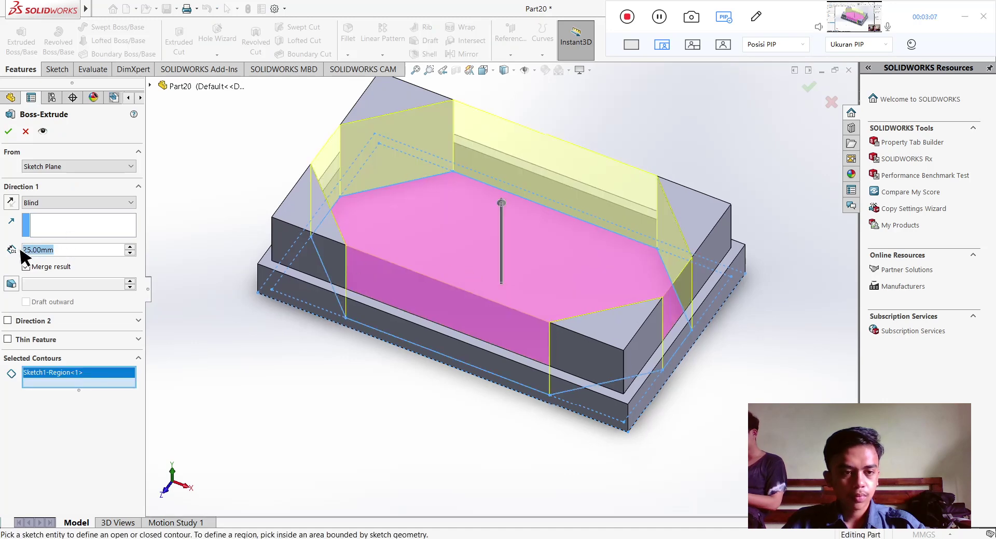
type("5")
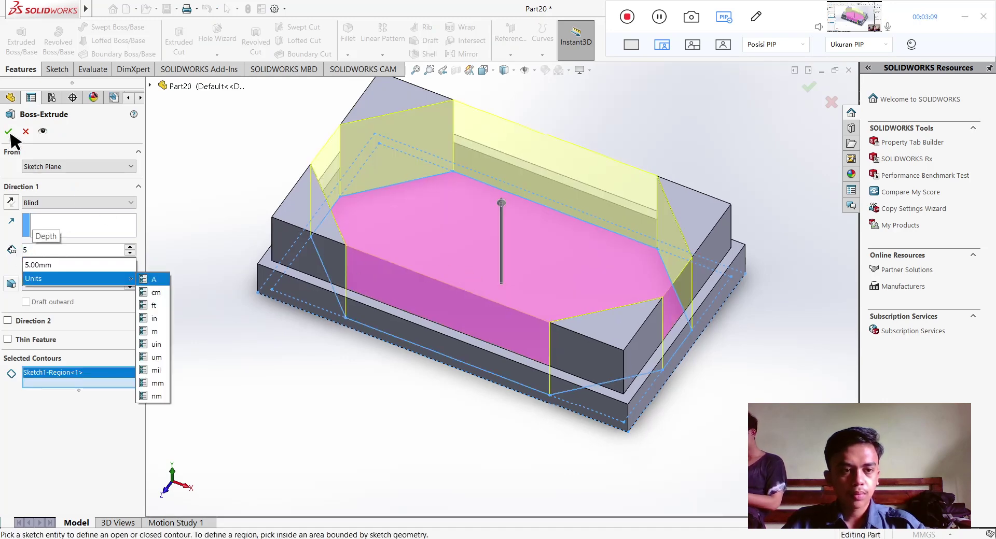
left_click(8, 131)
left_click(8, 131)
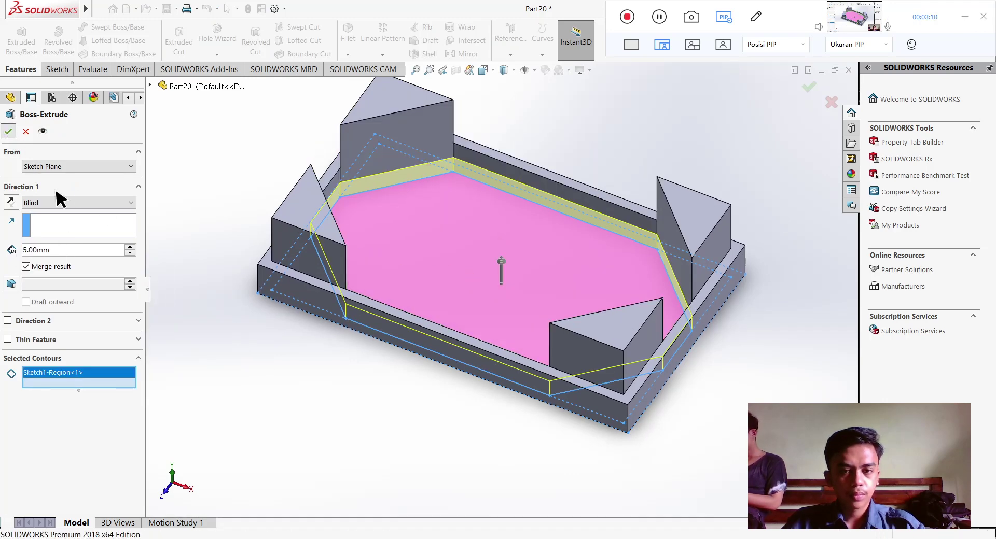
Step: Rotate the view to inspect the finished tray with corner blocks
left_click(260, 371)
key("Down")
key("Up")
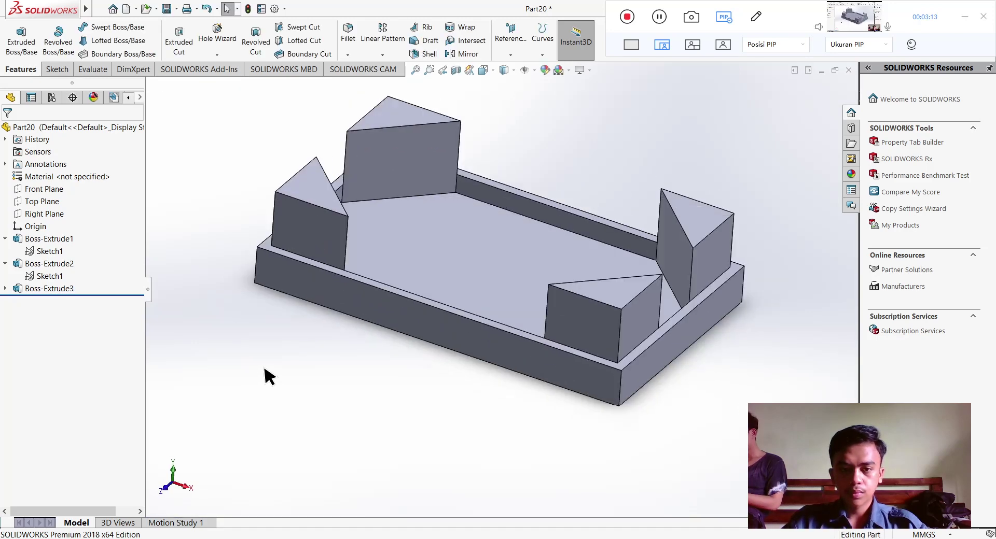